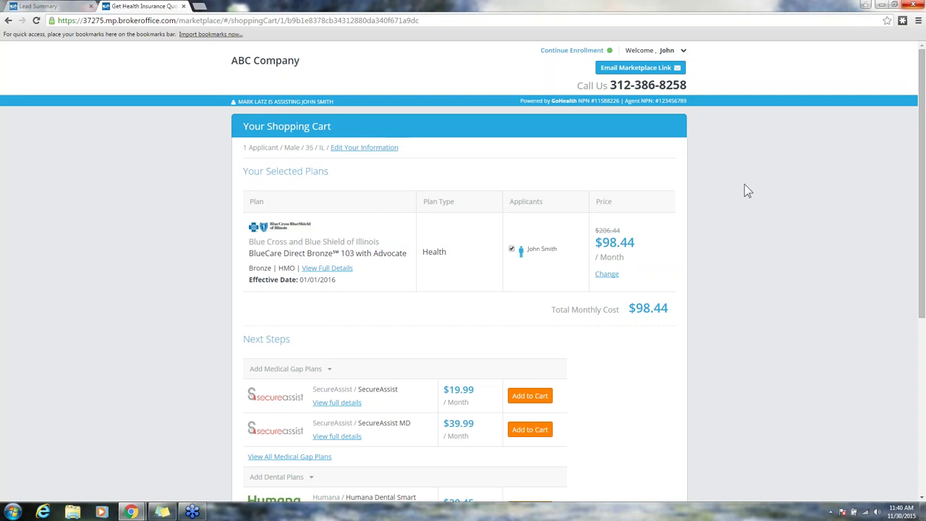
Step: Begin online enrollment for the Blue Cross bronze plan and continue on to HealthCare.gov
scroll(723, 184, "down", 5)
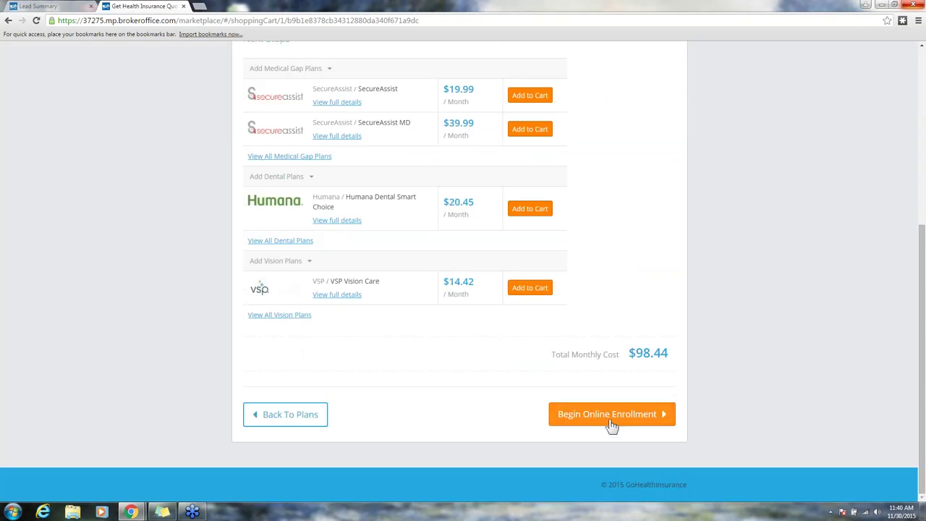
left_click(609, 420)
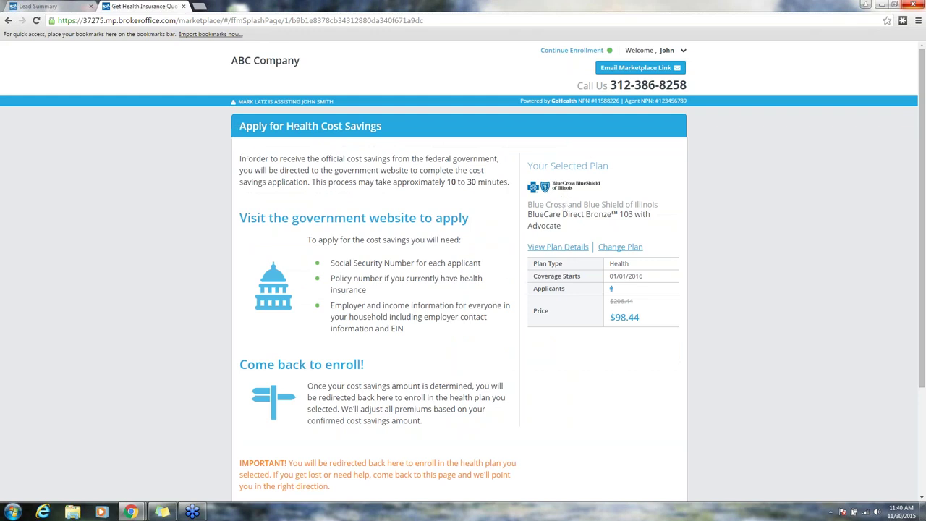
scroll(307, 141, "down", 1)
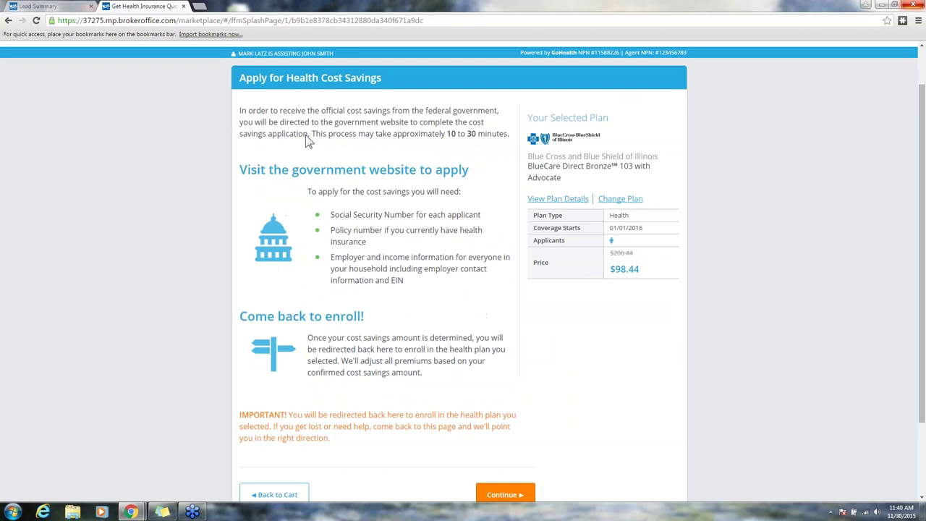
scroll(306, 141, "down", 1)
scroll(468, 137, "down", 1)
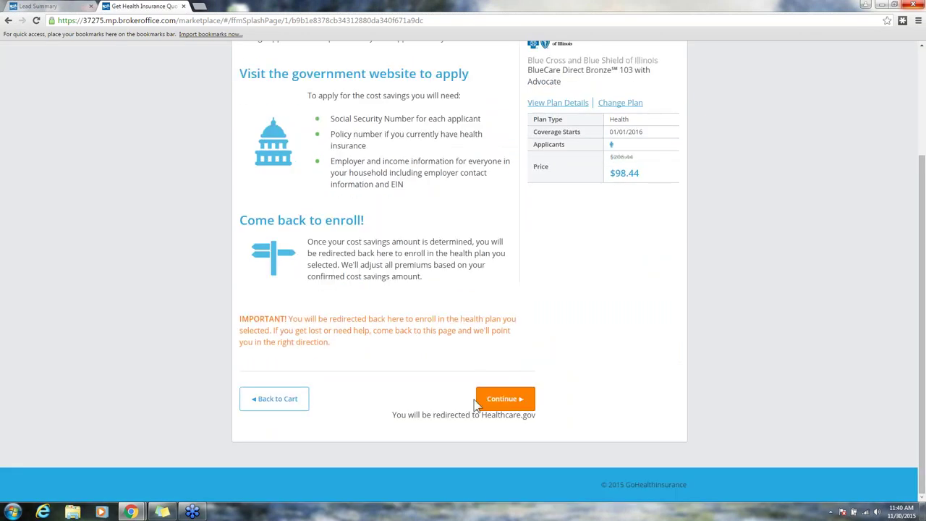
left_click(501, 399)
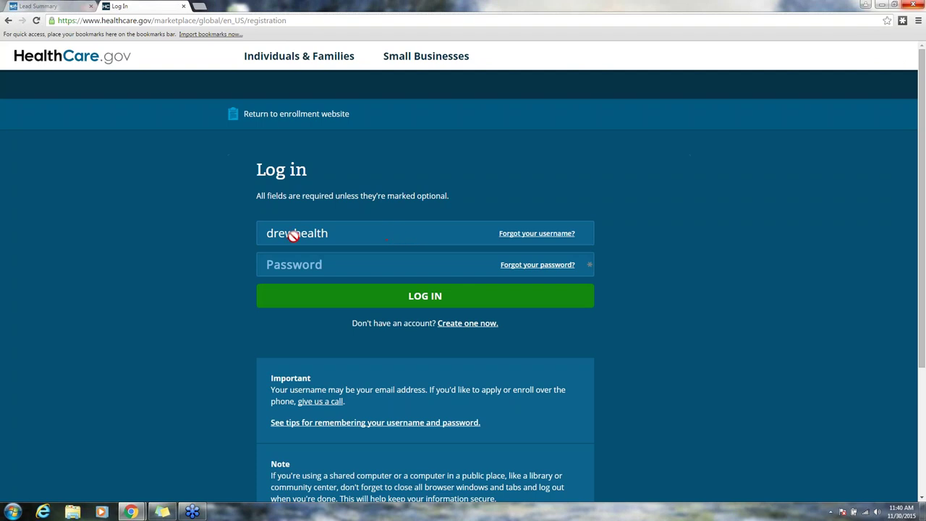
Step: Enter the agent account password and log in to HealthCare.gov
left_click(339, 234)
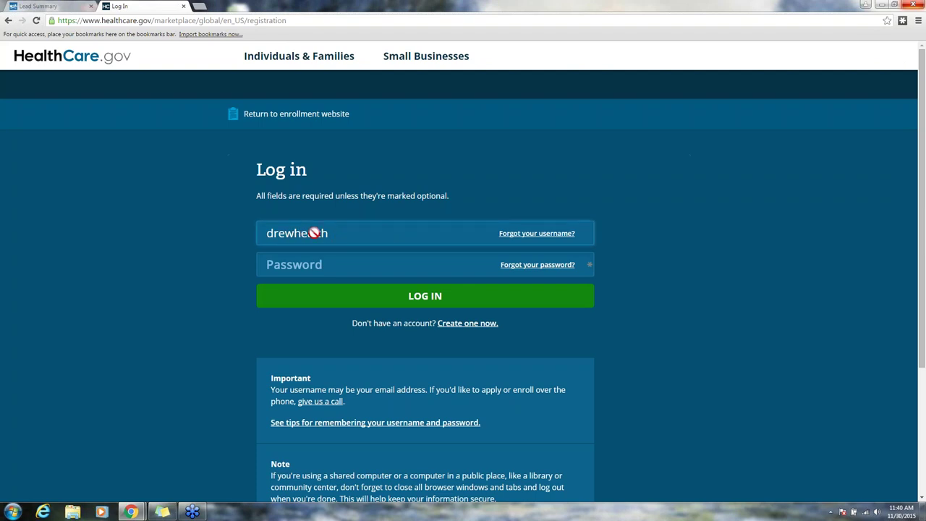
left_click(322, 268)
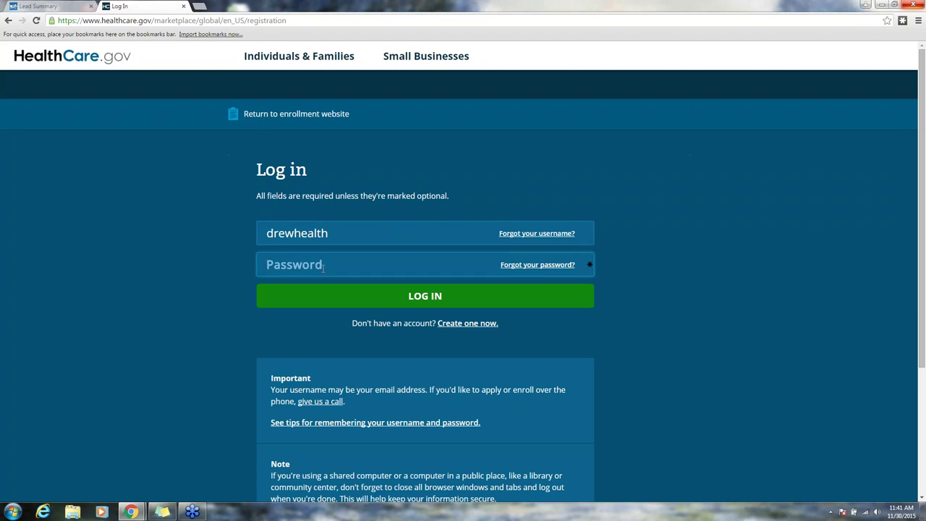
type("••••••••••")
left_click(427, 304)
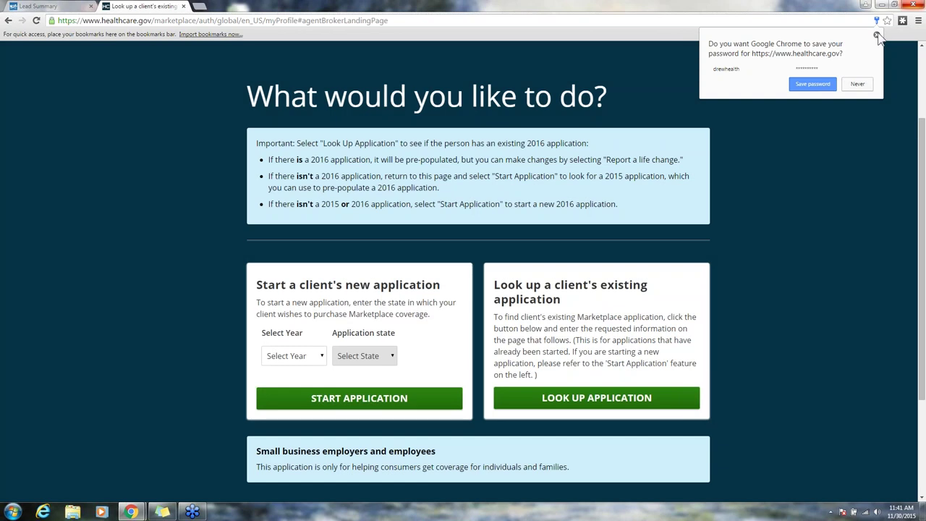
Step: Dismiss the browser's save-password offer and select 2016 as the application year
left_click(876, 35)
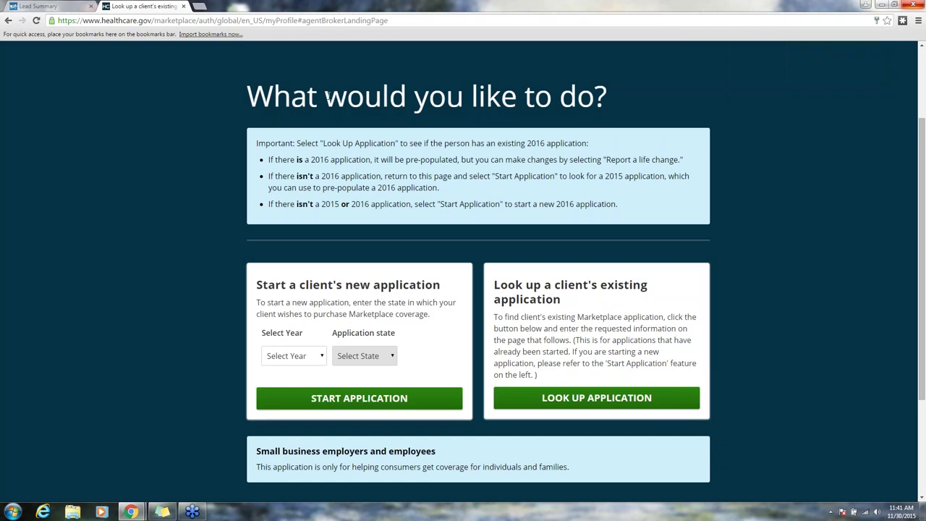
scroll(512, 110, "down", 3)
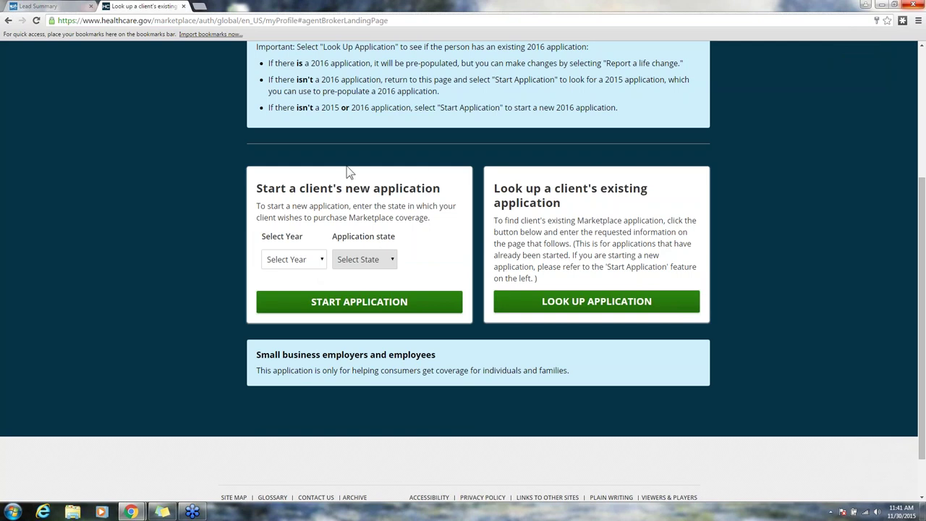
left_click(322, 264)
left_click(314, 295)
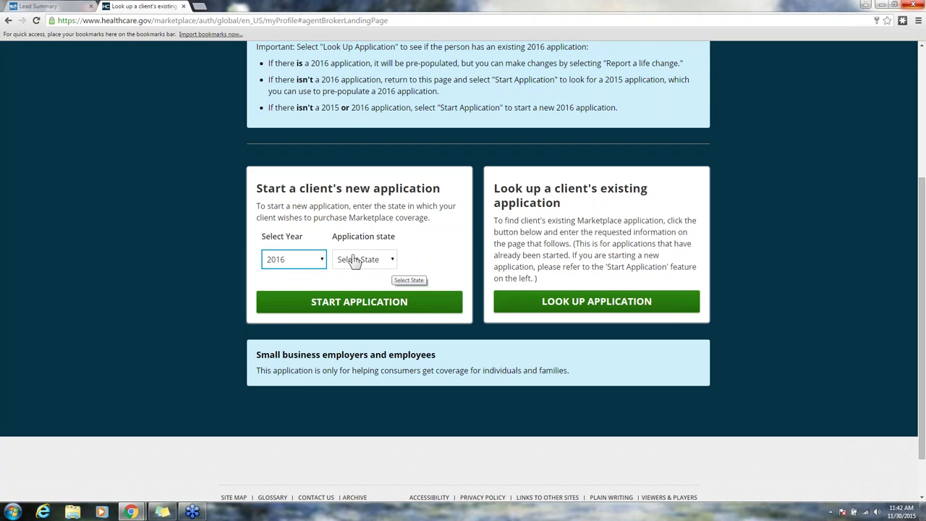
left_click(319, 261)
left_click(320, 262)
Step: Choose Illinois as the application state and start the new client application
left_click(392, 262)
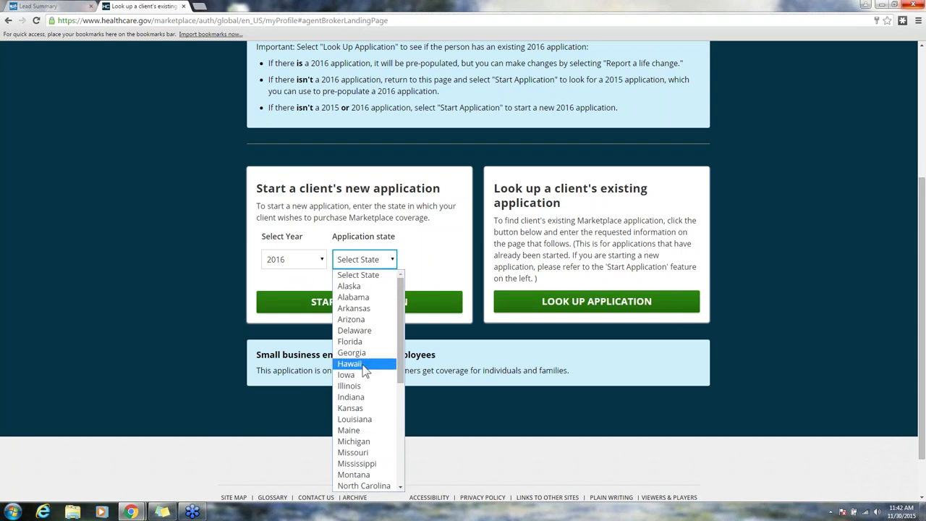
left_click(361, 386)
left_click(427, 258)
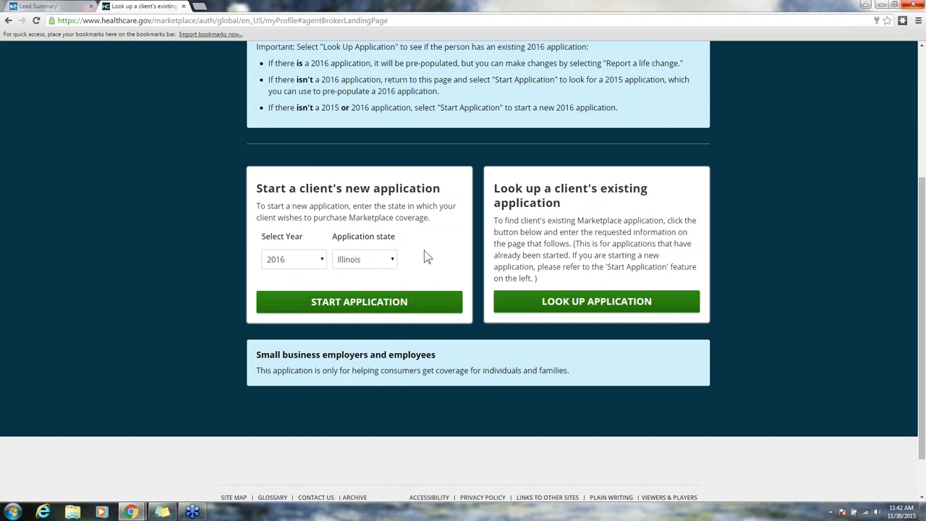
left_click(364, 303)
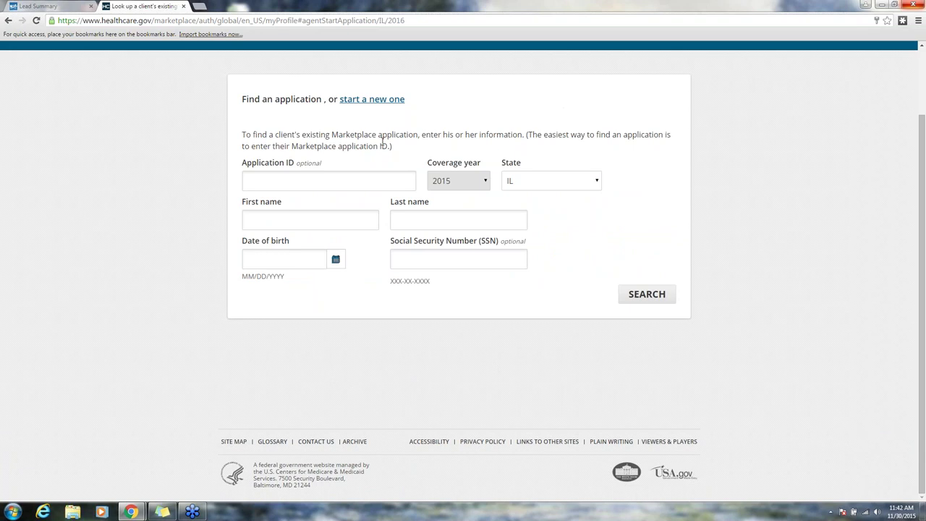
left_click_drag(241, 99, 414, 99)
left_click(381, 107)
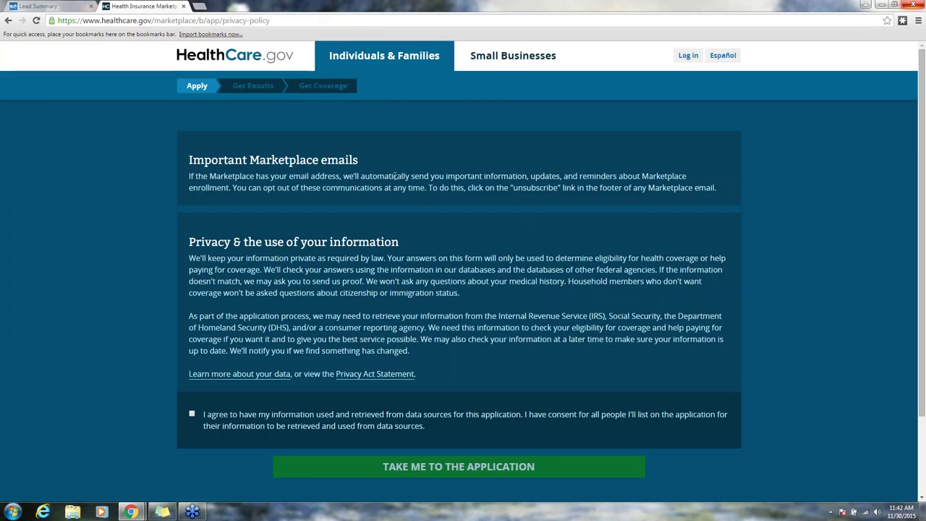
Step: Accept the data-use consent and proceed into the application questions
scroll(395, 175, "down", 2)
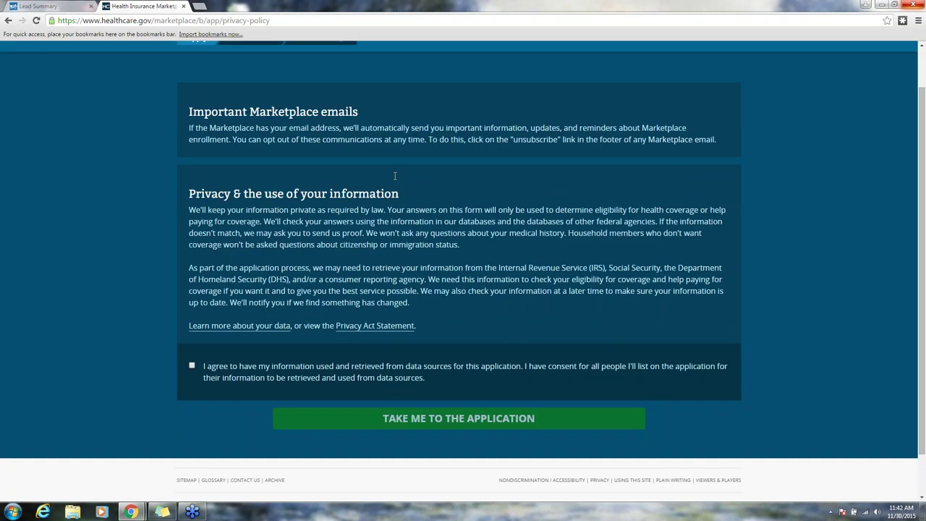
left_click(192, 368)
scroll(376, 371, "down", 1)
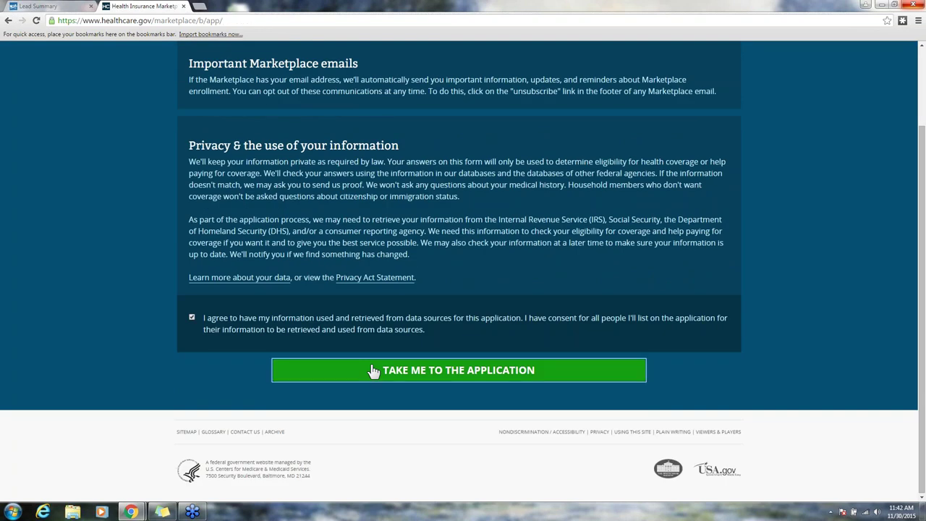
left_click(374, 370)
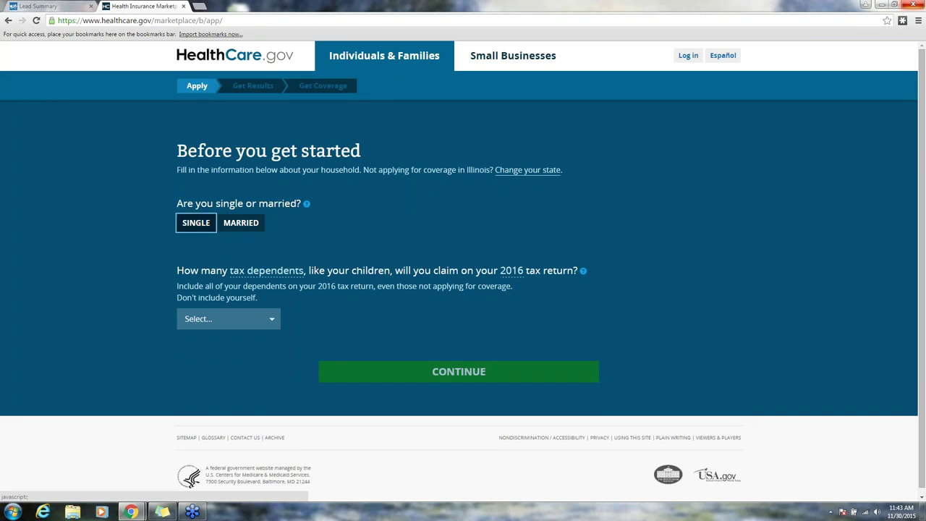
Step: Mark the applicant as single with 0 tax dependents and income of $49,000 or less
key("space")
scroll(353, 231, "down", 1)
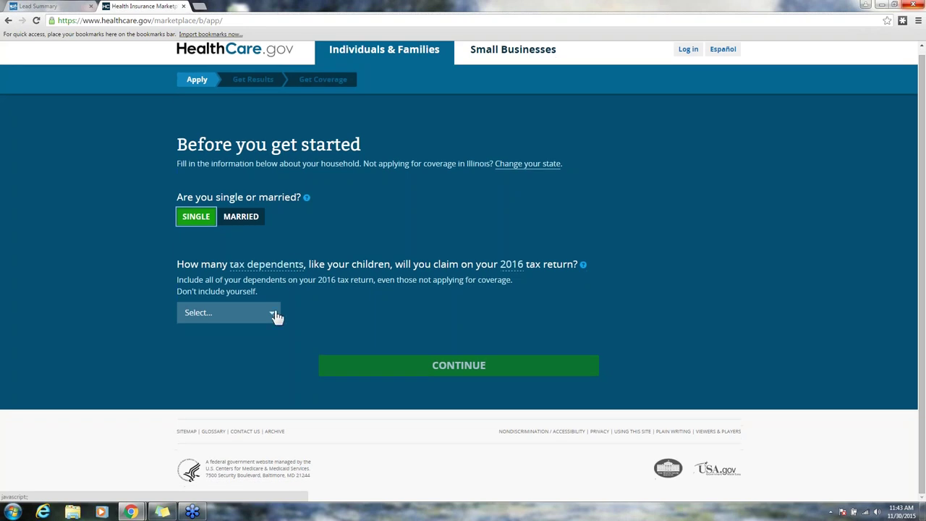
left_click(272, 313)
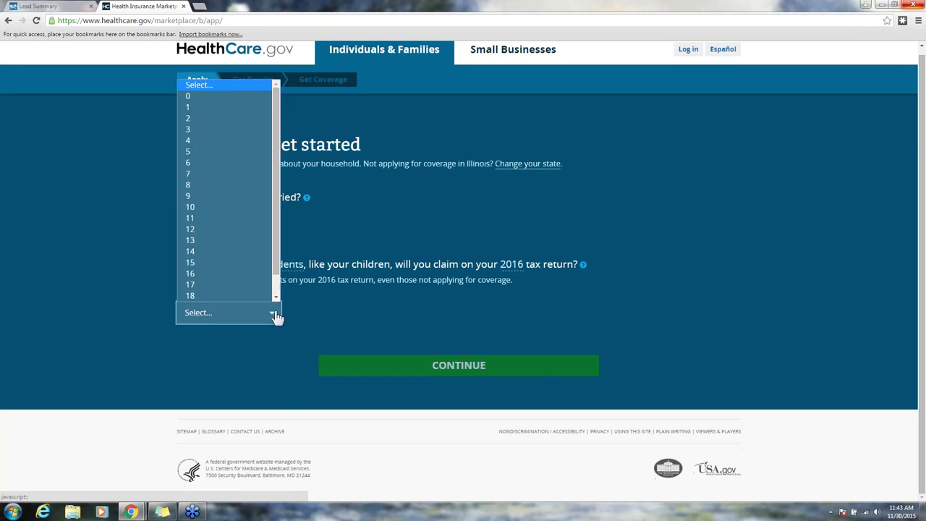
left_click(253, 97)
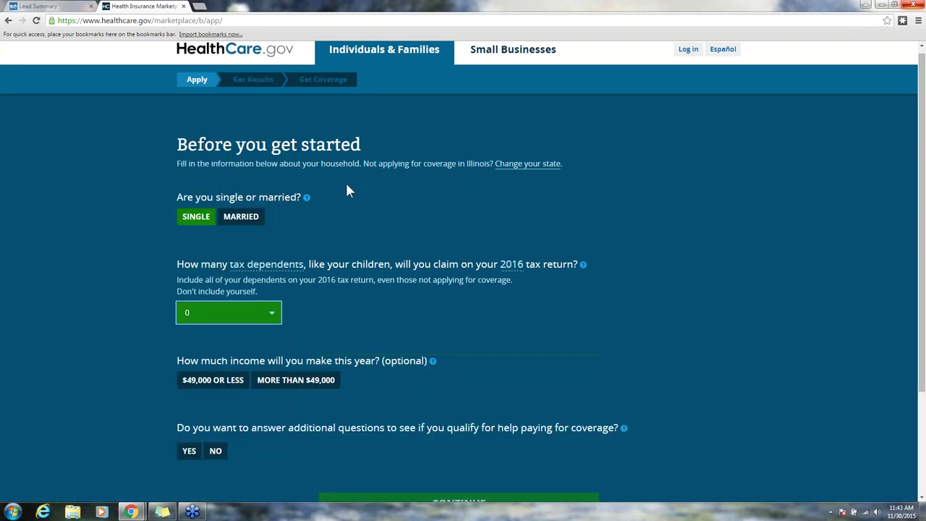
scroll(403, 316, "down", 2)
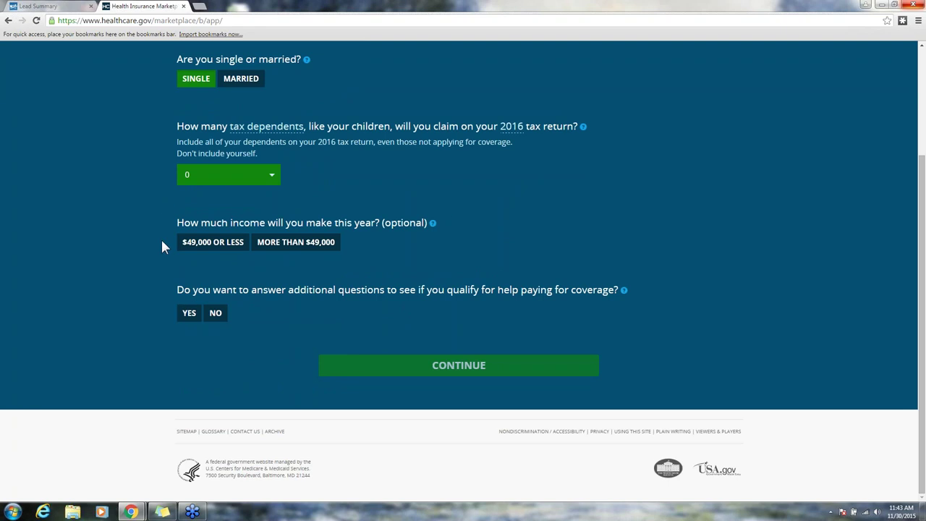
left_click(212, 246)
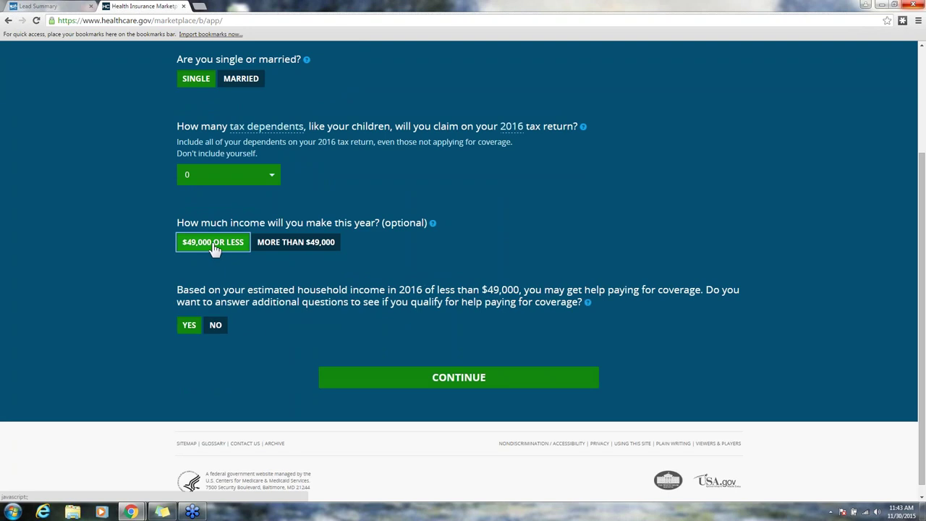
Step: Answer yes to checking for help paying for coverage and continue
scroll(262, 289, "down", 1)
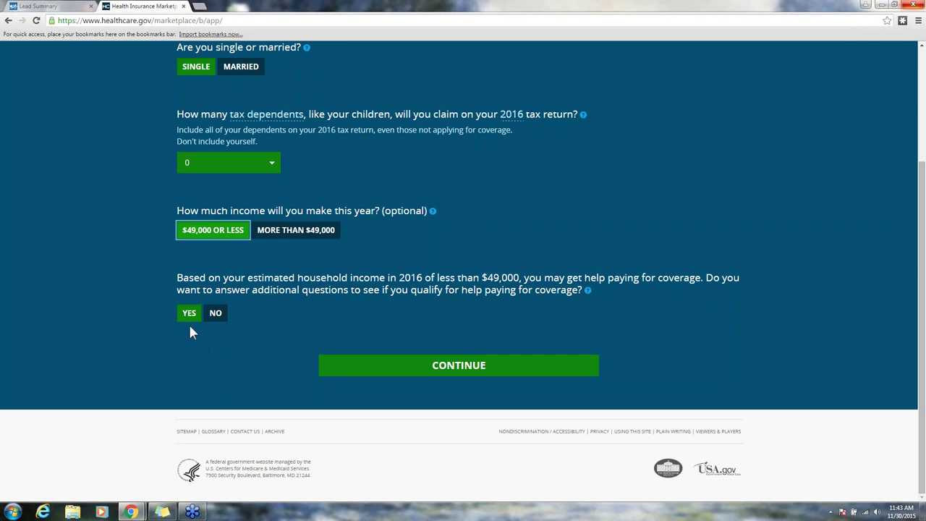
left_click(190, 315)
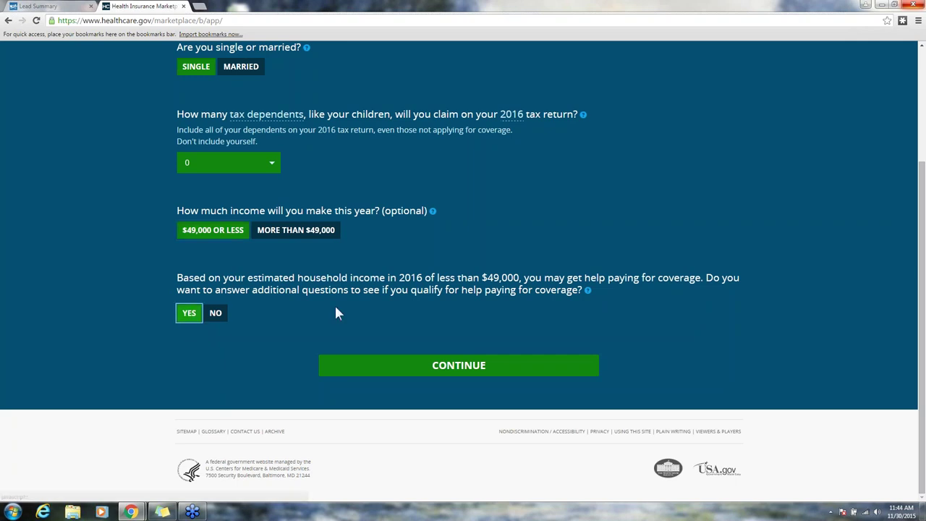
left_click(470, 364)
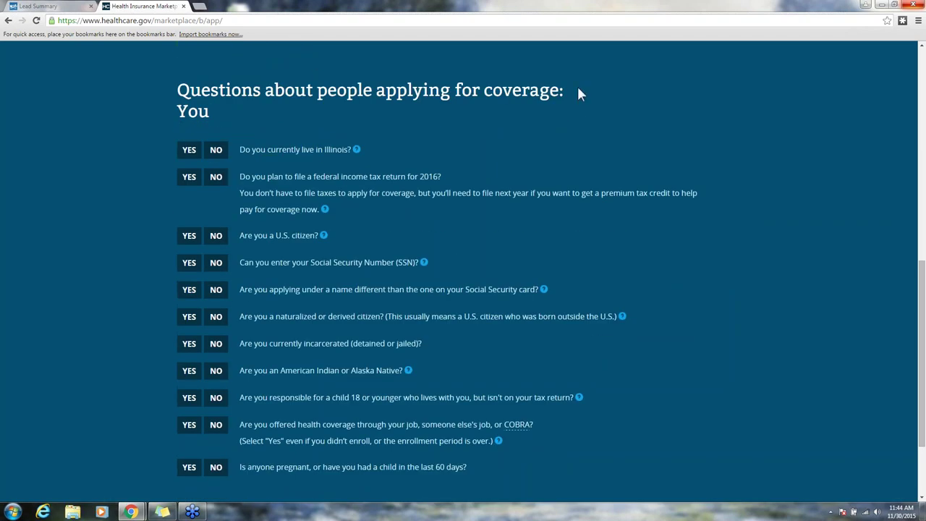
Step: Answer yes to Illinois residency, filing a 2016 tax return, U.S. citizenship and having an SSN
scroll(577, 92, "down", 1)
scroll(176, 213, "up", 1)
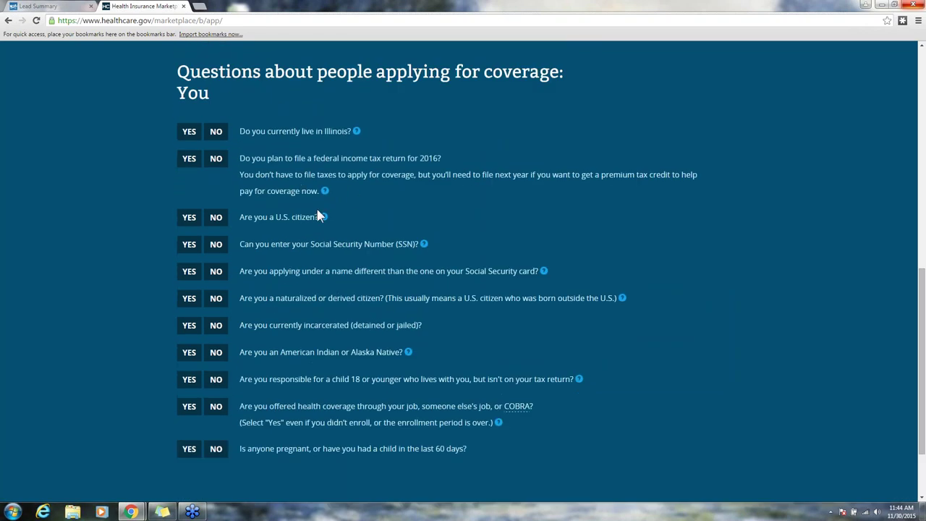
left_click(189, 132)
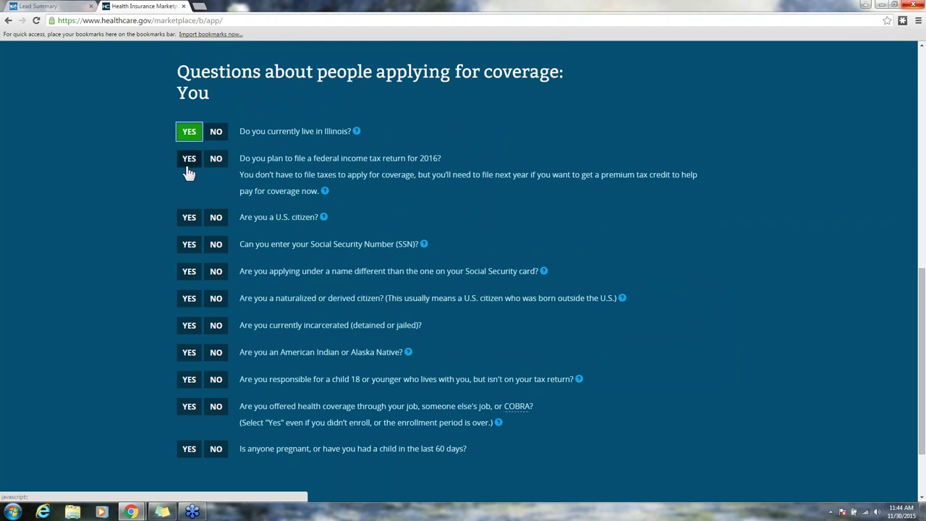
left_click(189, 159)
scroll(220, 219, "down", 2)
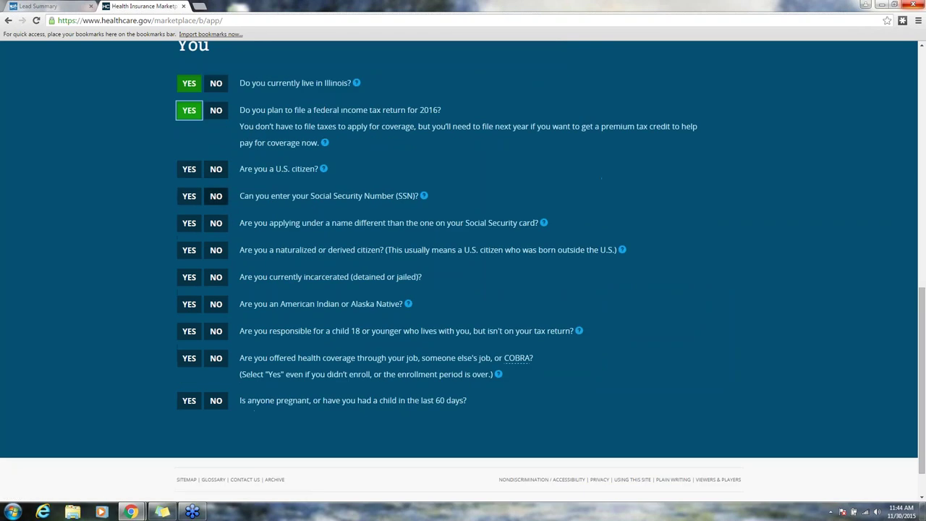
left_click(188, 172)
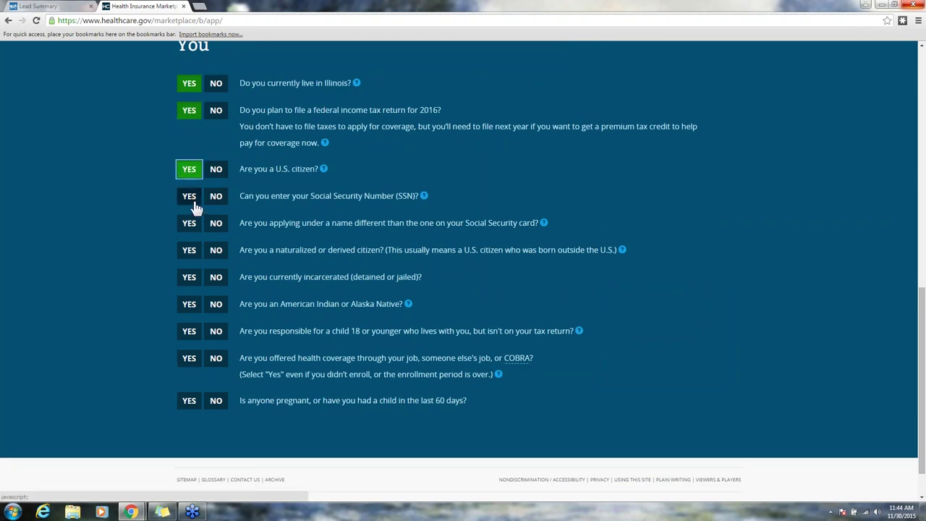
left_click(190, 202)
scroll(191, 203, "down", 1)
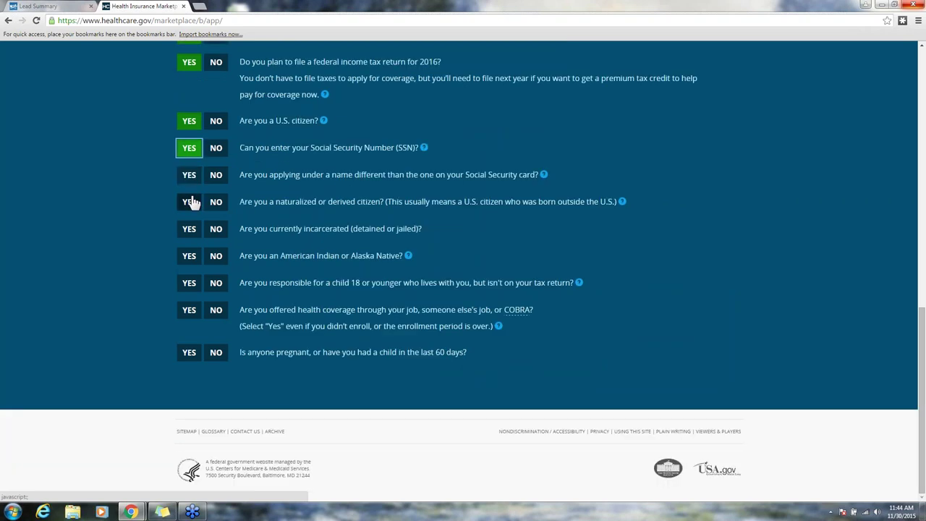
Step: Answer no to the remaining eligibility questions, from different name through pregnancy, and continue
left_click(216, 176)
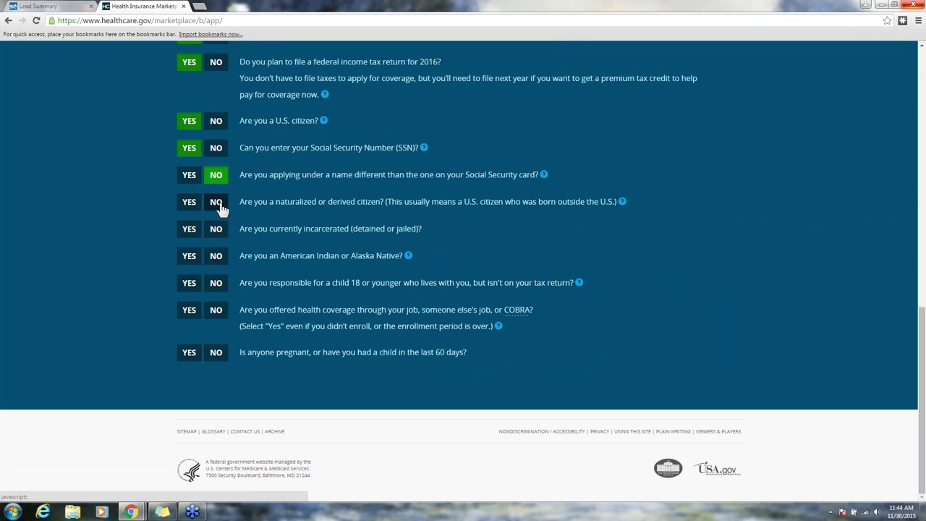
left_click(220, 206)
left_click(223, 234)
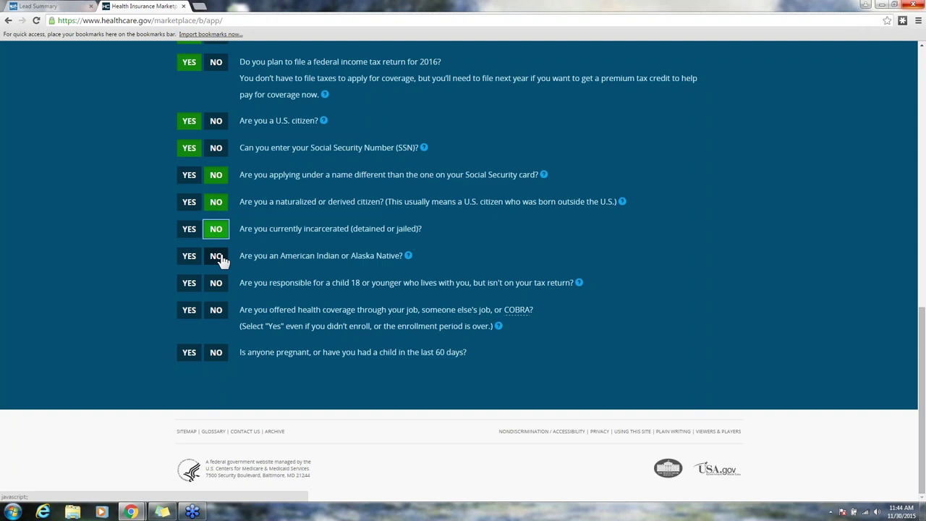
left_click(222, 260)
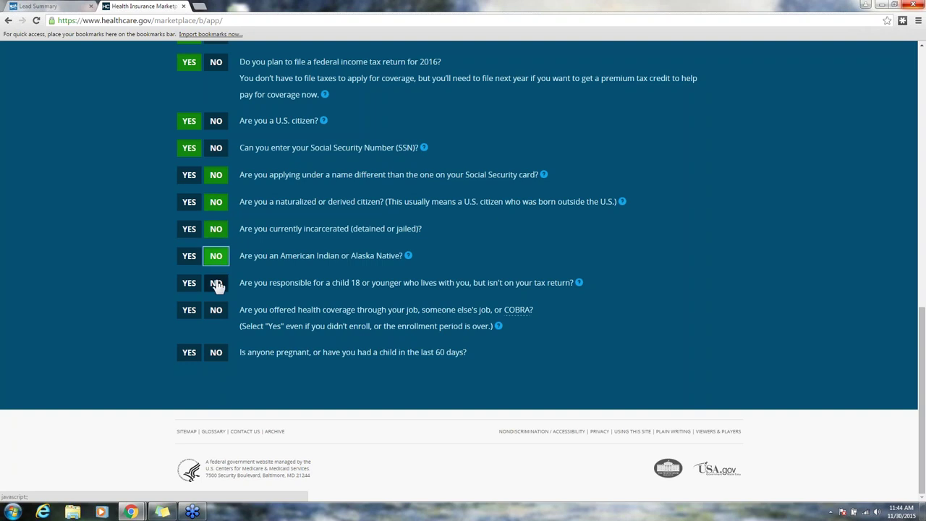
left_click(217, 285)
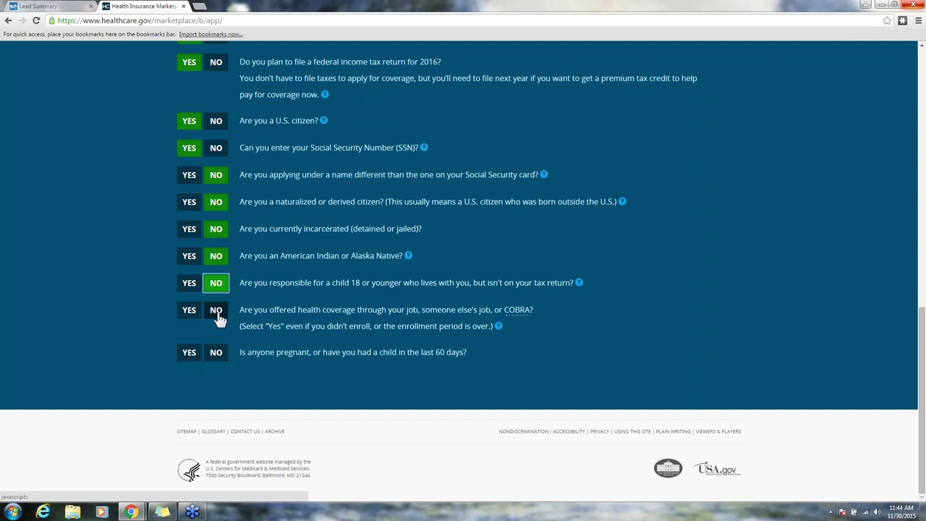
left_click(218, 317)
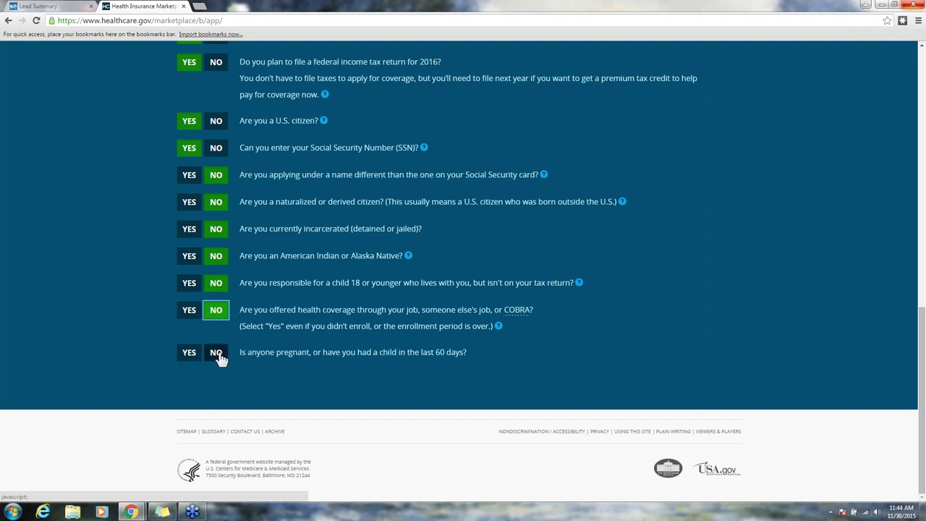
left_click(220, 356)
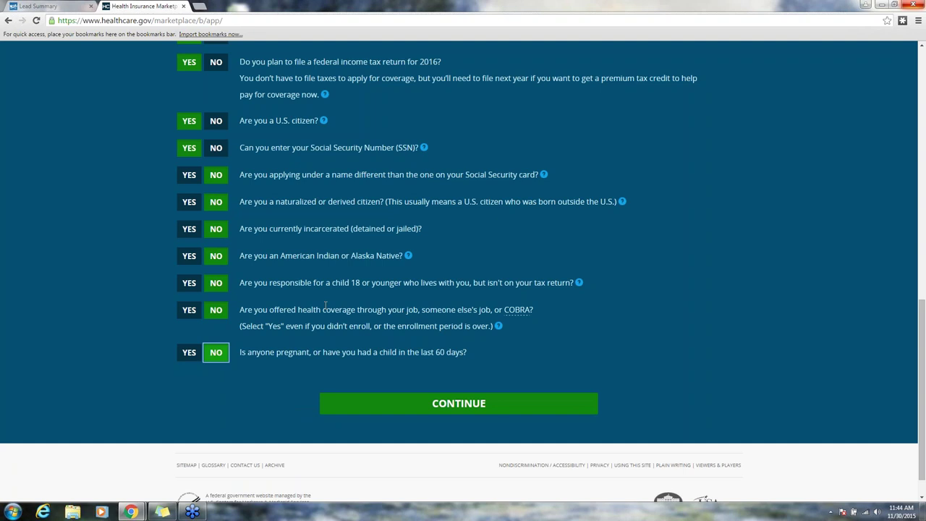
scroll(324, 305, "up", 3)
scroll(324, 305, "down", 3)
left_click(437, 411)
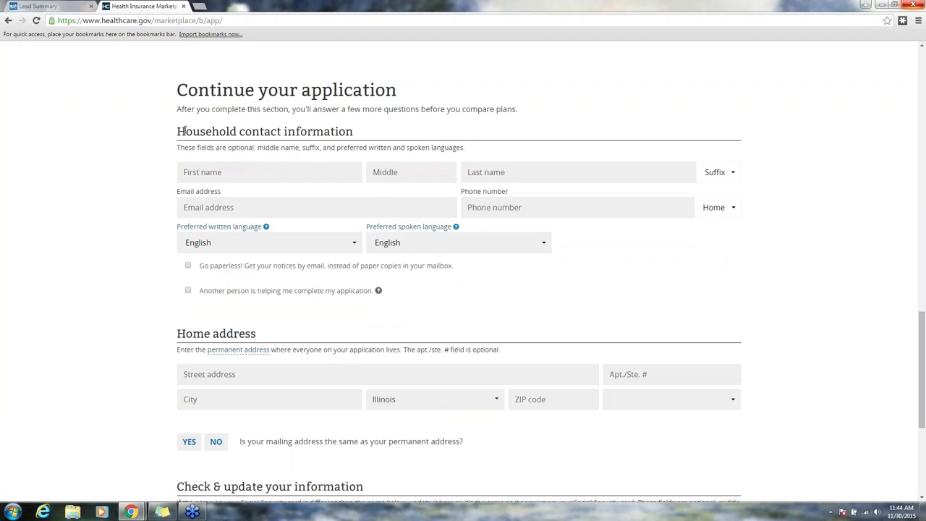
Step: Enter the household contact's first and last name and e-mail address
scroll(310, 343, "down", 3)
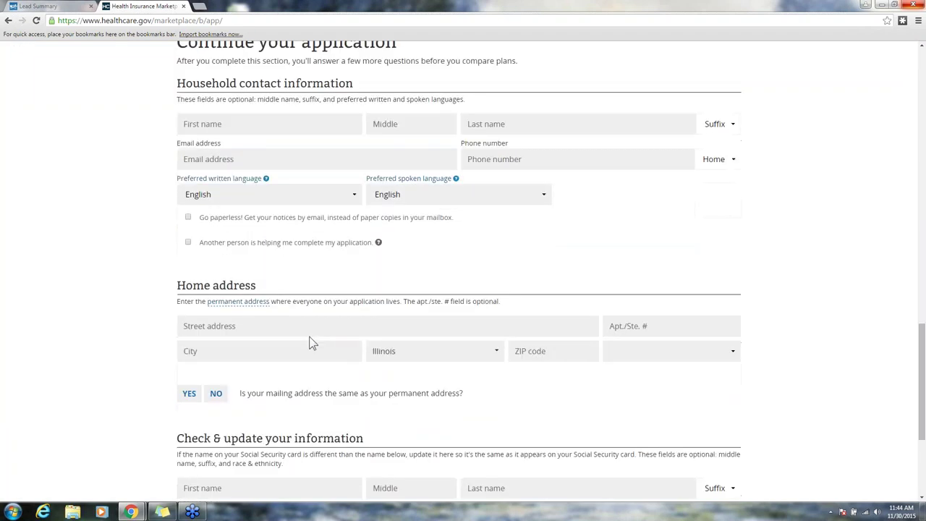
scroll(310, 343, "up", 3)
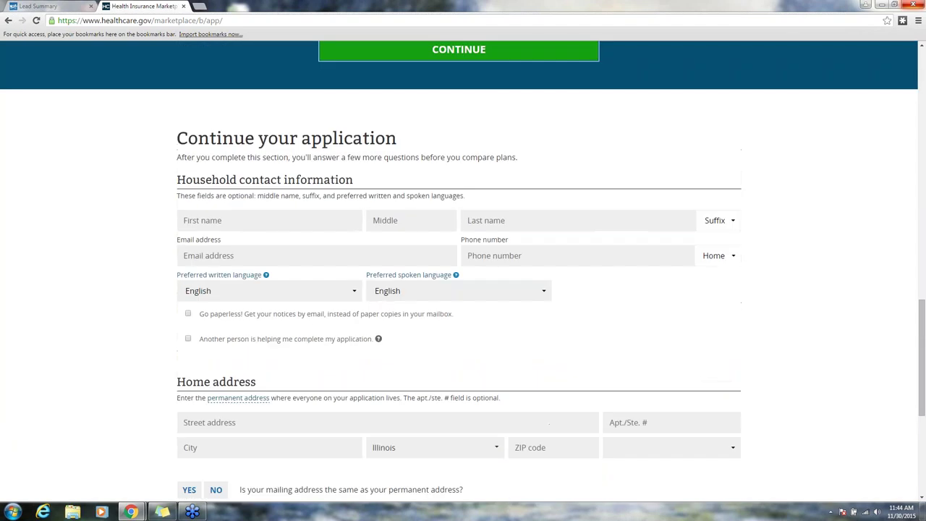
key("Tab")
type("John")
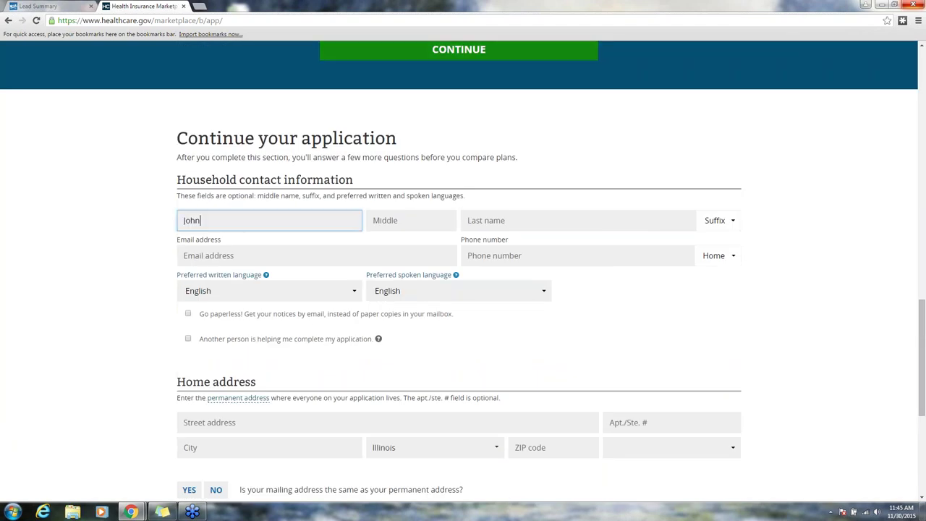
key("Tab")
key("Tab")
type("Smith")
key("Tab")
key("Tab")
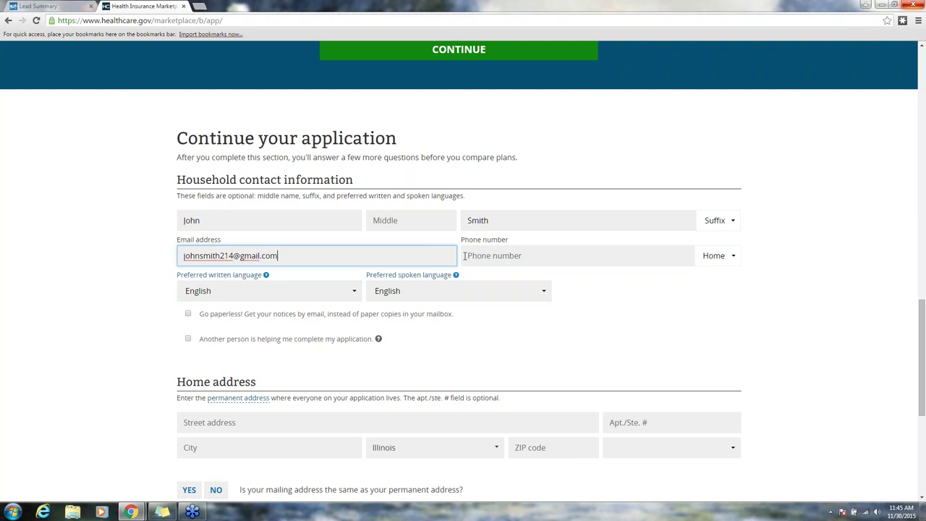
Step: Enter the contact's phone number and opt in to paperless e-mail notices
left_click(504, 259)
type("555-555-5555")
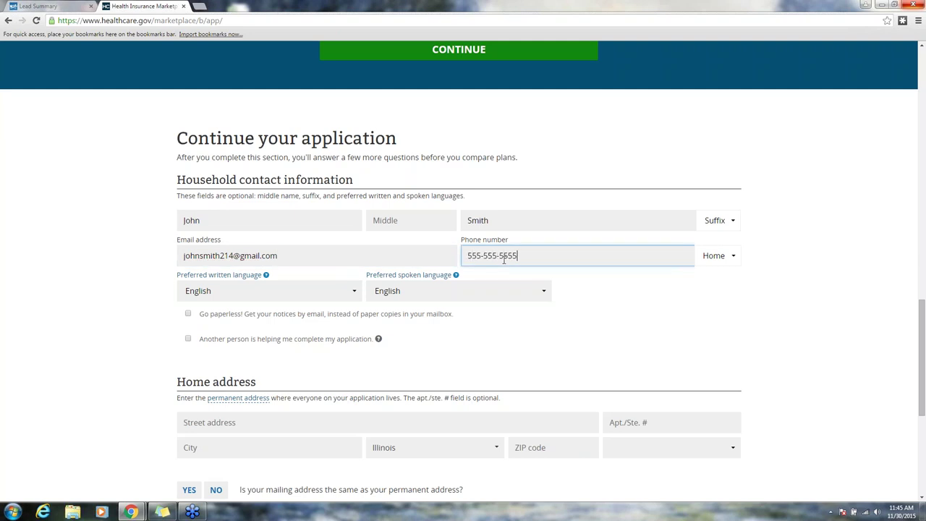
left_click(188, 314)
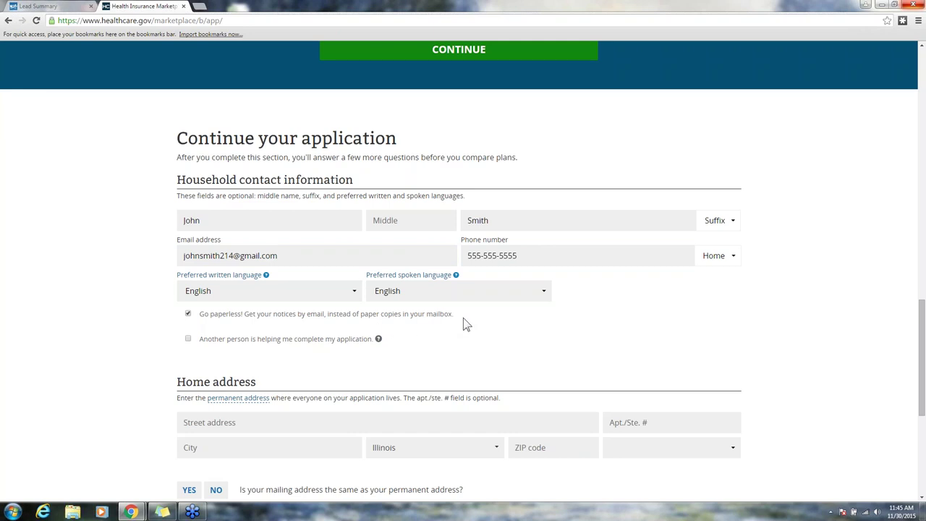
scroll(463, 324, "down", 1)
scroll(464, 324, "down", 2)
left_click(217, 231)
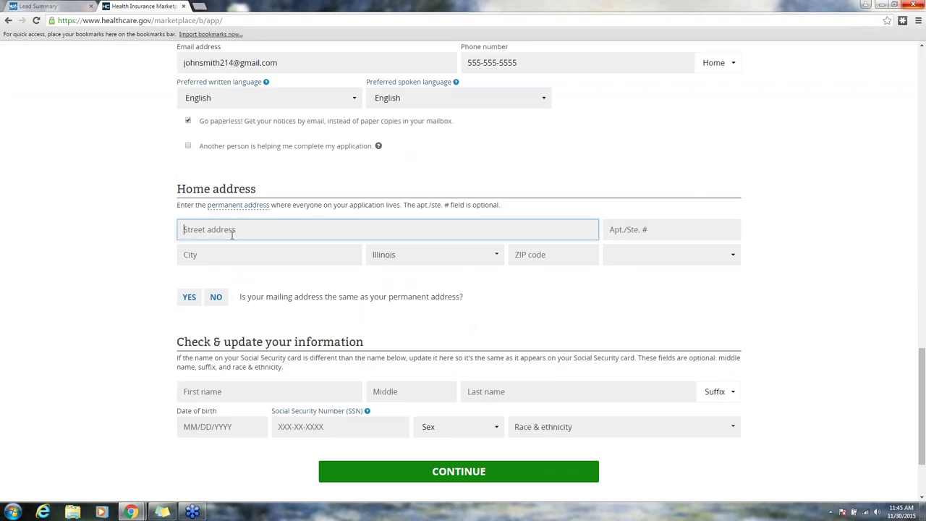
Step: Enter the home street address, city and ZIP code
left_click(286, 251)
type("Chicago")
key("Tab")
key("Tab")
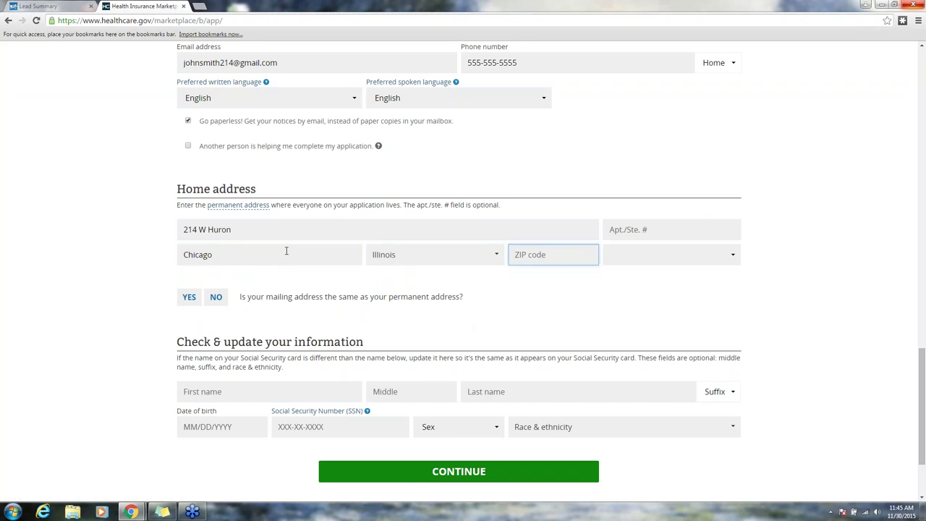
type("60654")
left_click(564, 301)
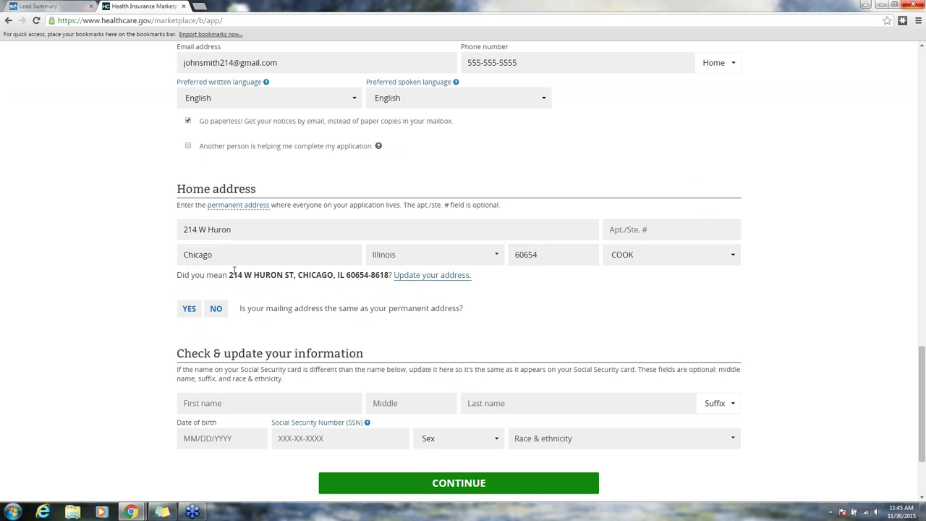
Step: Accept the suggested standardized address and confirm the mailing address is the same
left_click(190, 309)
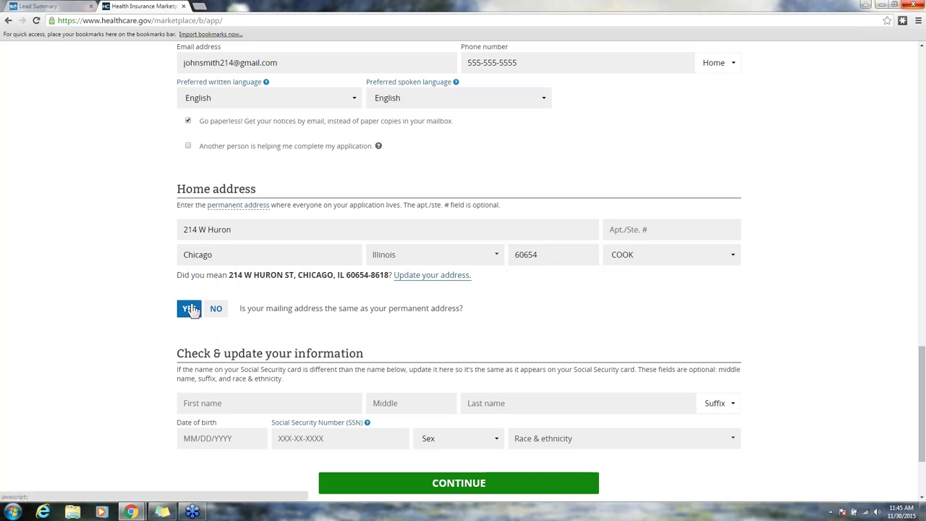
left_click(443, 278)
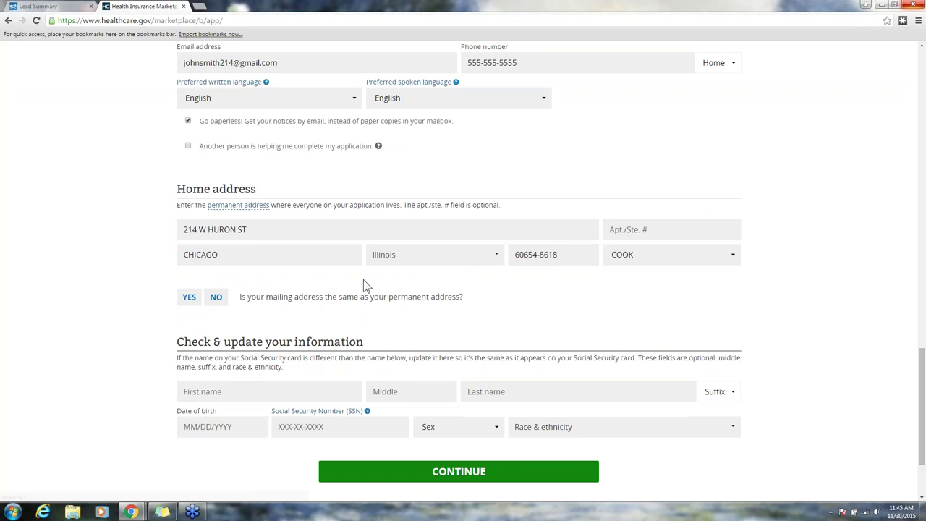
left_click(194, 296)
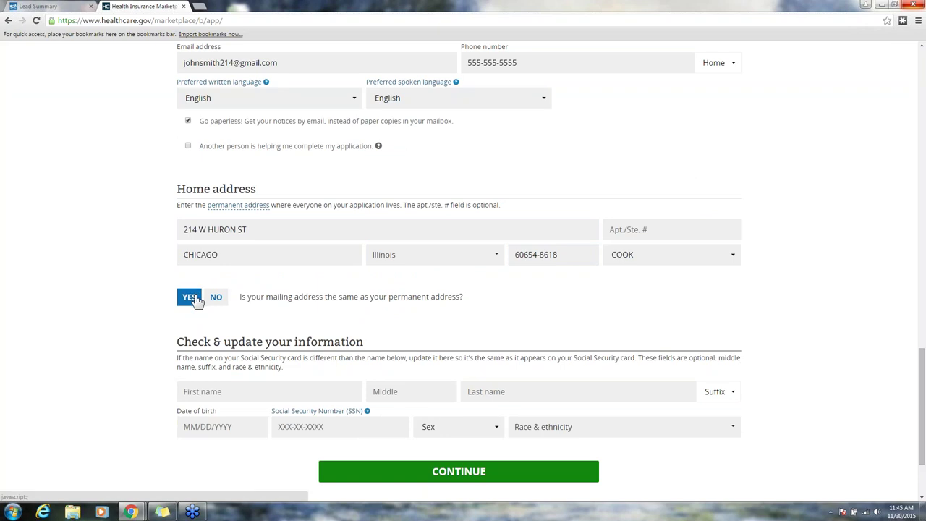
left_click(192, 297)
scroll(419, 296, "down", 3)
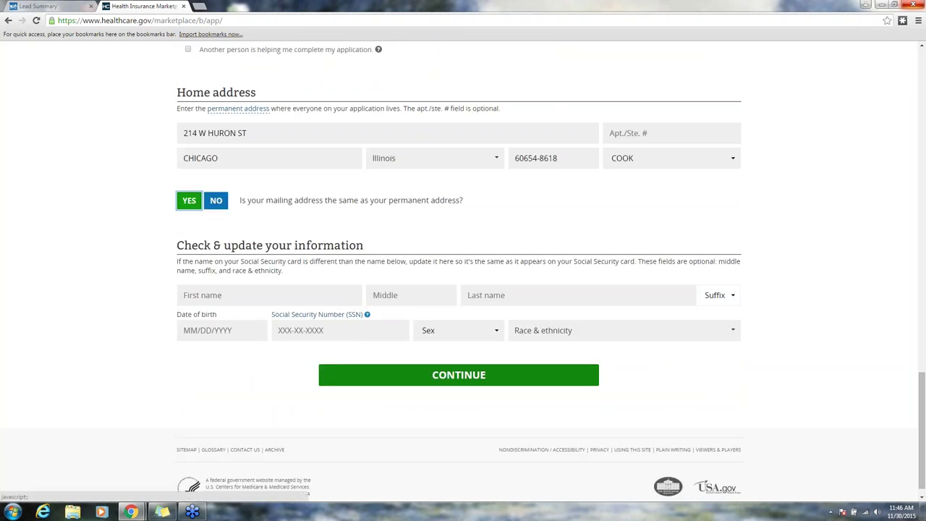
Step: Enter the applicant's first and last name
left_click(235, 295)
type("John")
key("Tab")
key("Tab")
type("Smith")
Step: Enter the applicant's date of birth and Social Security number, set sex to Male, and continue
key("Tab")
key("Tab")
type("01011980")
key("Tab")
key("Tab")
type("010101010")
key("Tab")
key("m")
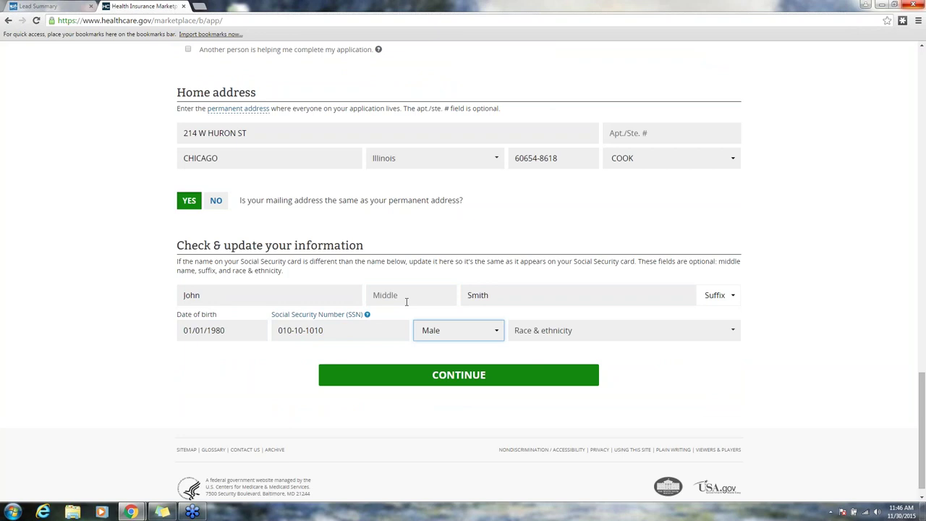
left_click(510, 349)
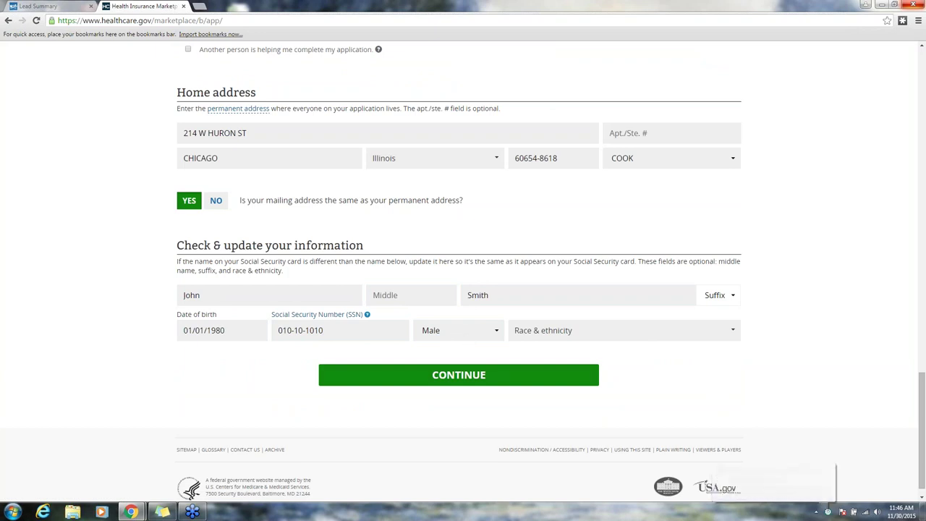
left_click(460, 375)
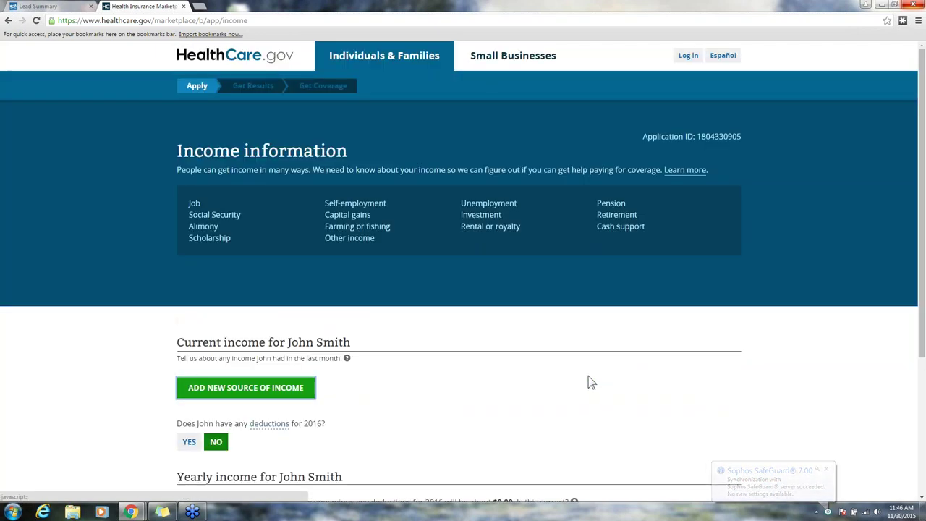
Step: Add and save a GoHealth job income of $20,000 per year with the employer's phone number
scroll(590, 382, "down", 3)
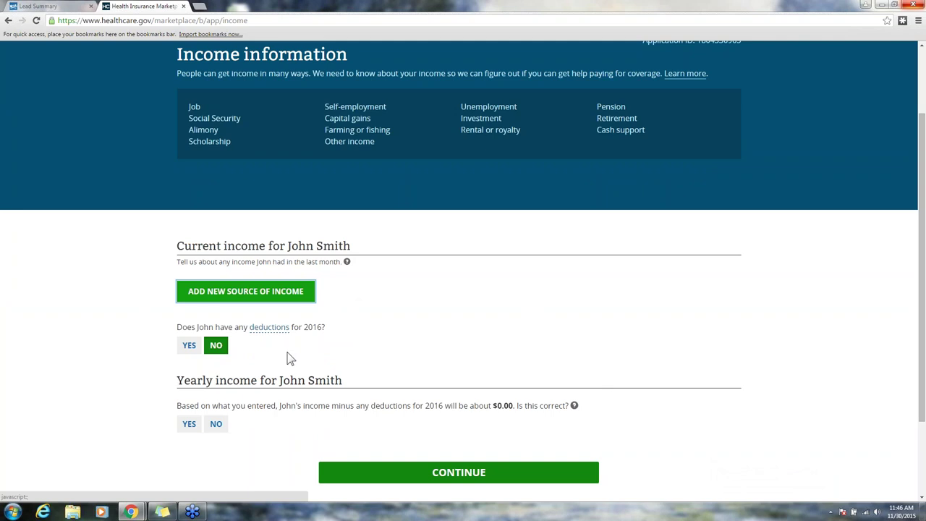
left_click(246, 293)
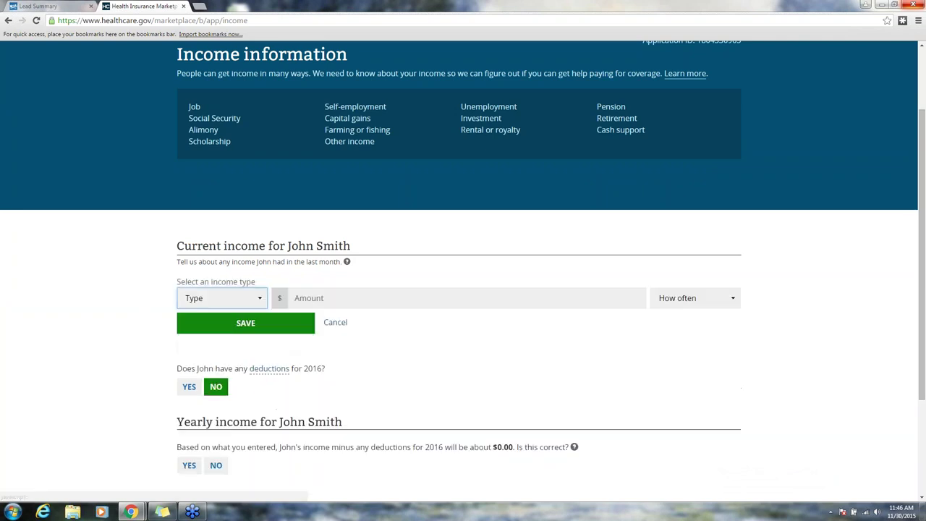
left_click(262, 304)
left_click(250, 327)
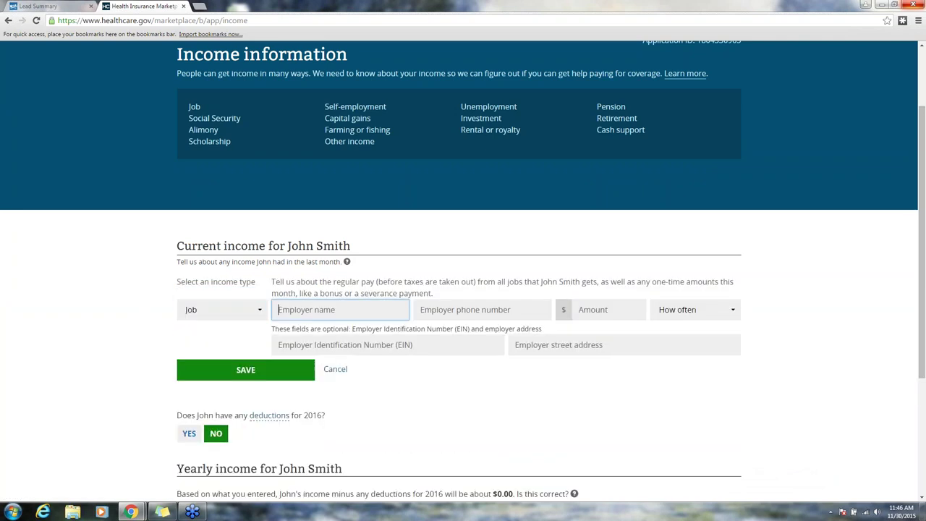
type("GoHealth")
left_click(444, 309)
type("555-555-5555")
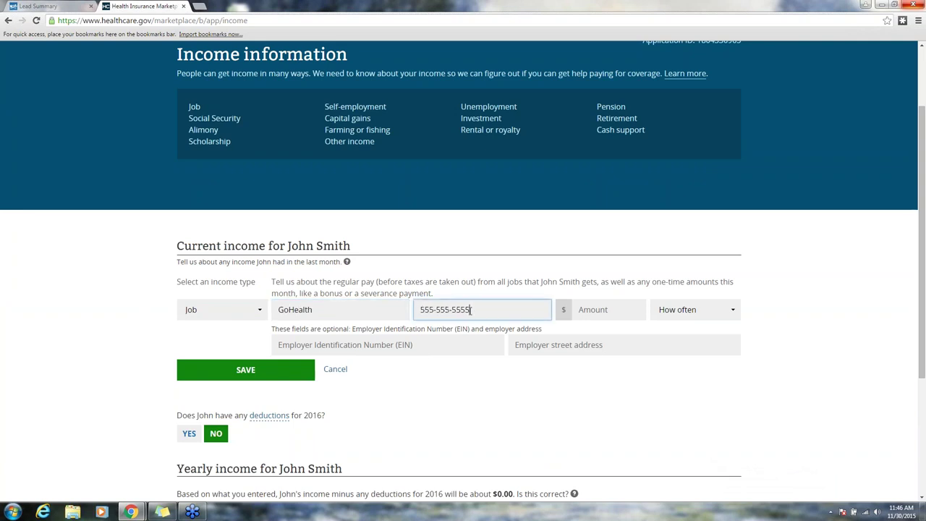
left_click(600, 311)
type("20")
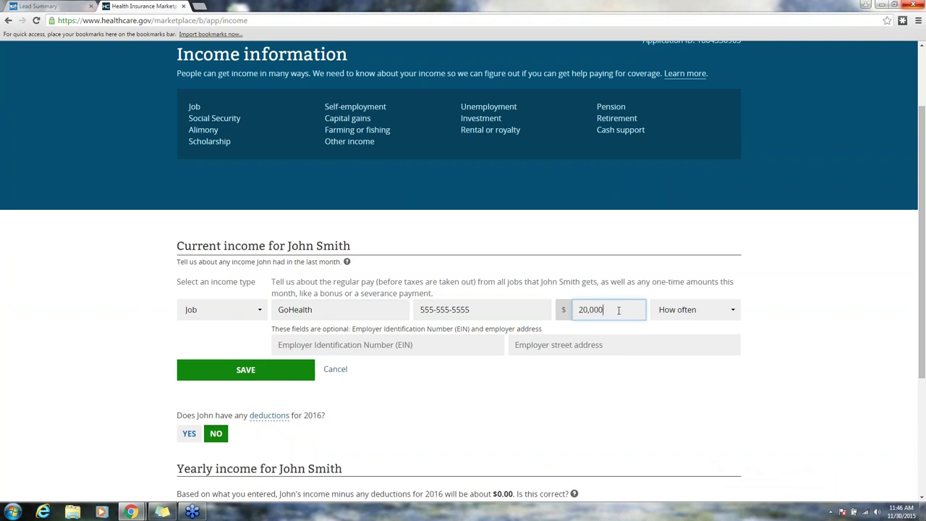
left_click(732, 319)
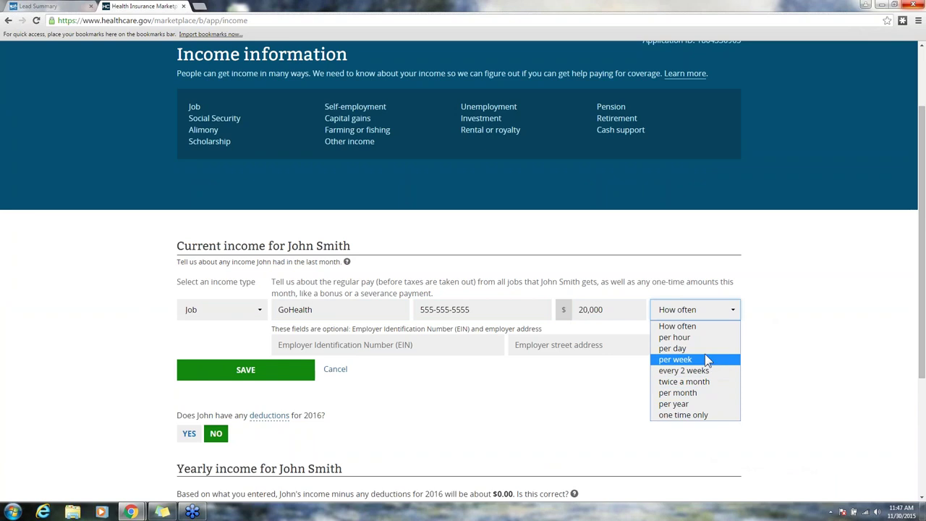
left_click(706, 403)
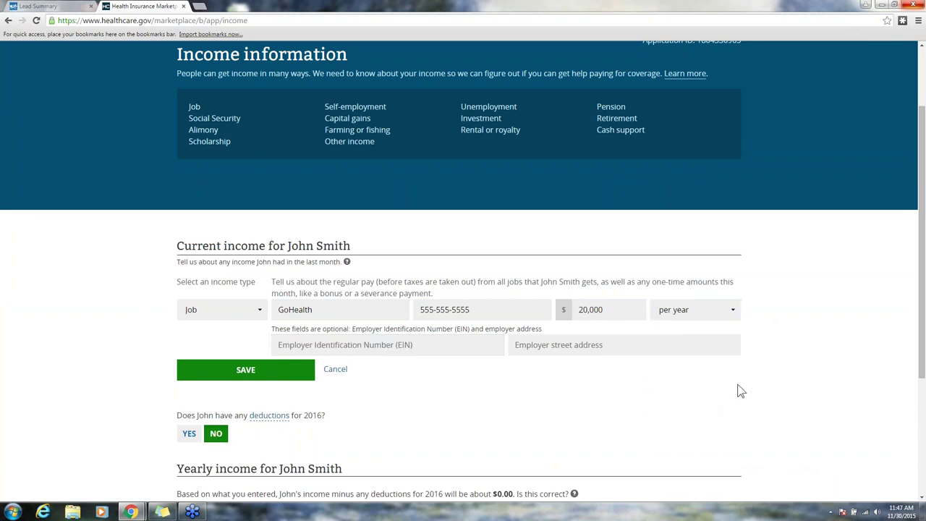
left_click(363, 344)
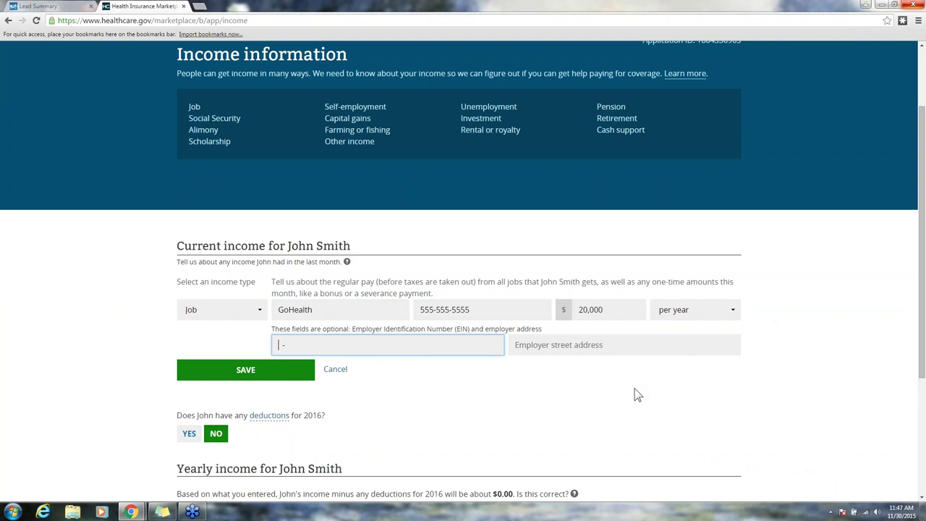
left_click(575, 372)
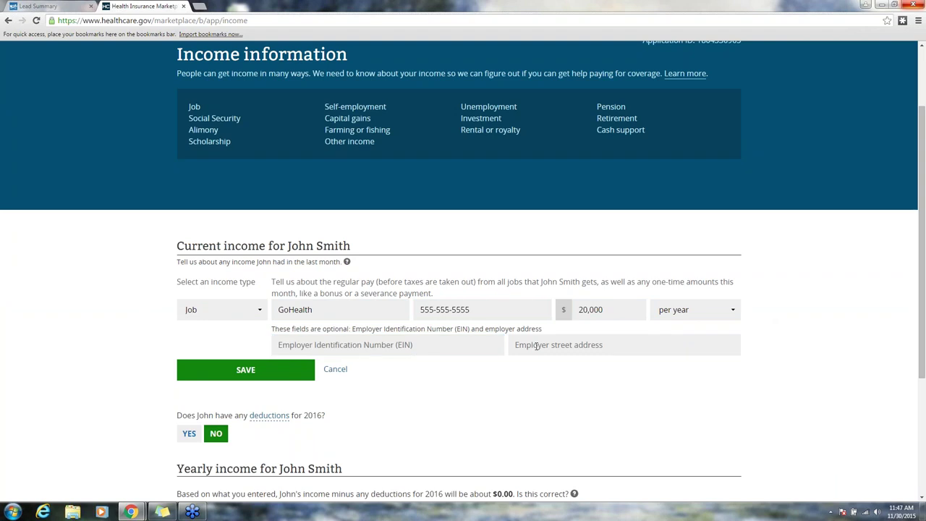
left_click(308, 372)
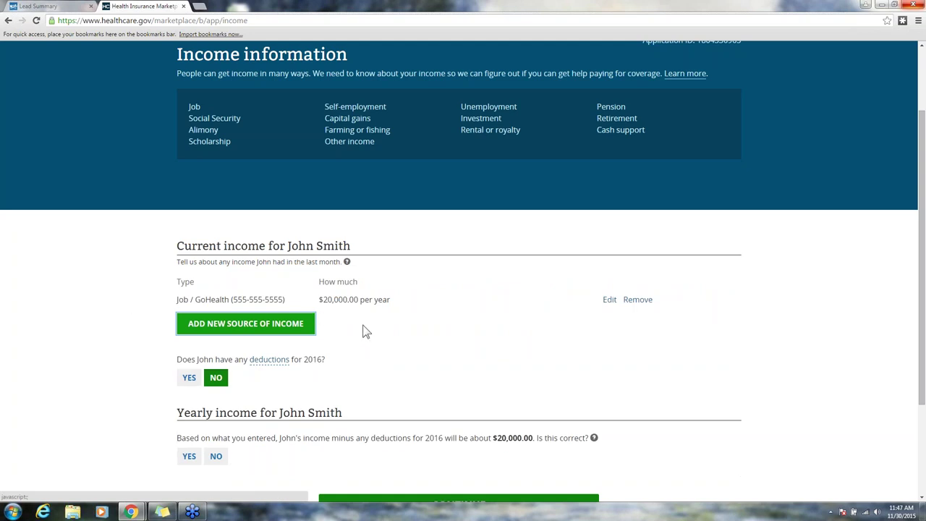
Step: Keep no deductions for 2016, confirm the $20,000.00 yearly estimate, and continue
scroll(434, 372, "down", 2)
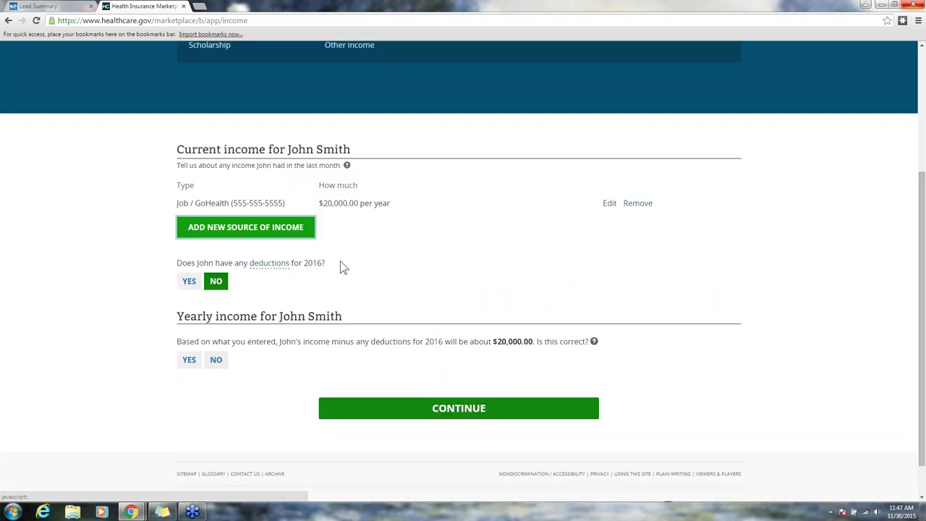
left_click(216, 281)
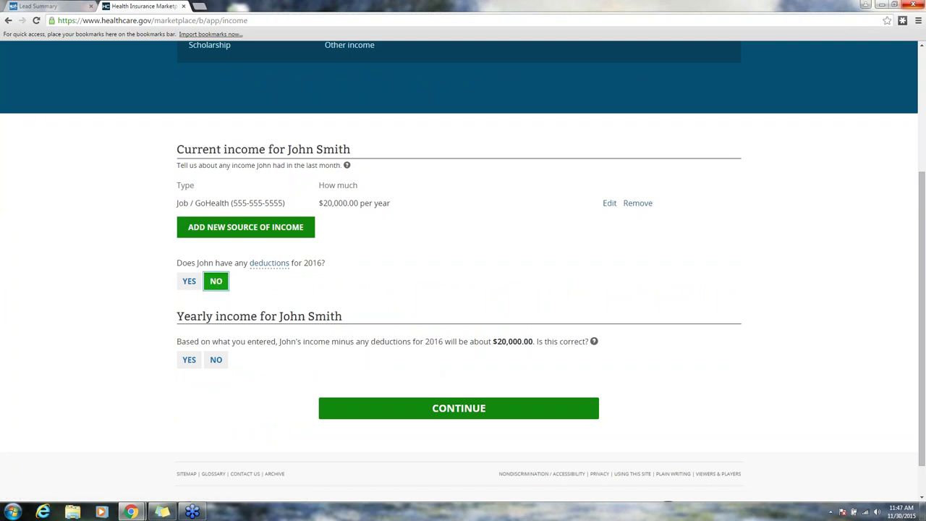
scroll(295, 314, "down", 1)
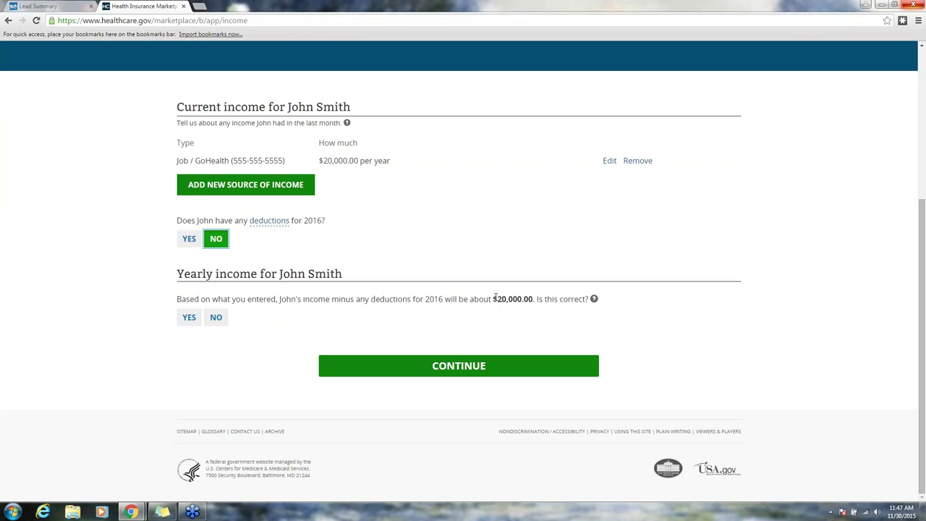
left_click(185, 322)
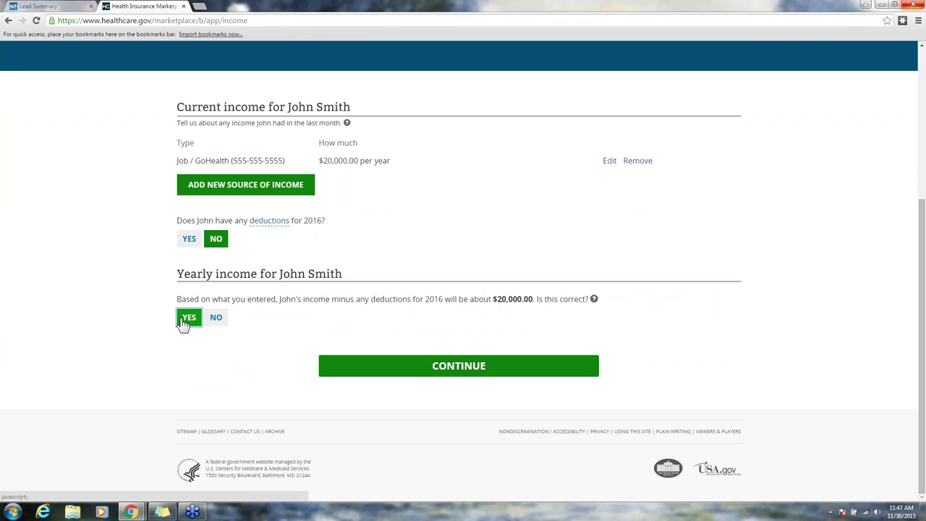
left_click(421, 369)
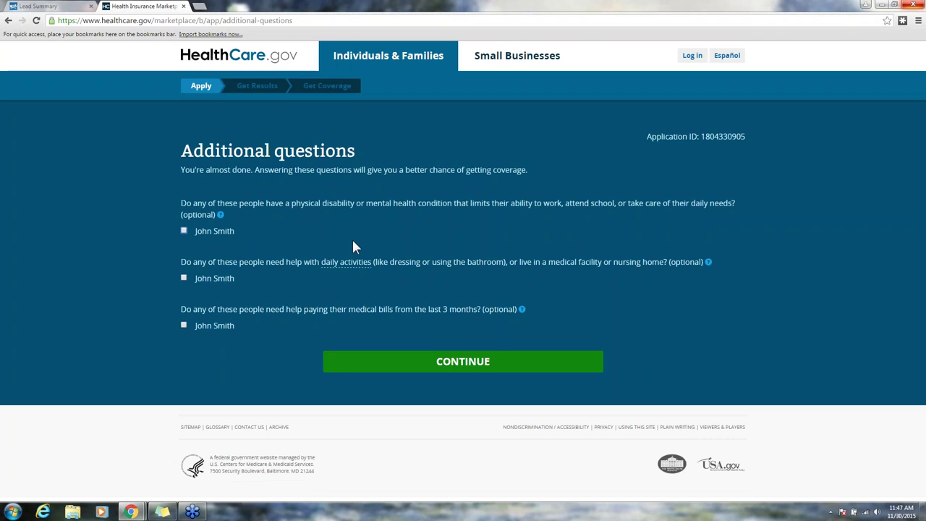
Step: Answer No to current coverage and agree to renewal using income data for 5 years
left_click(490, 368)
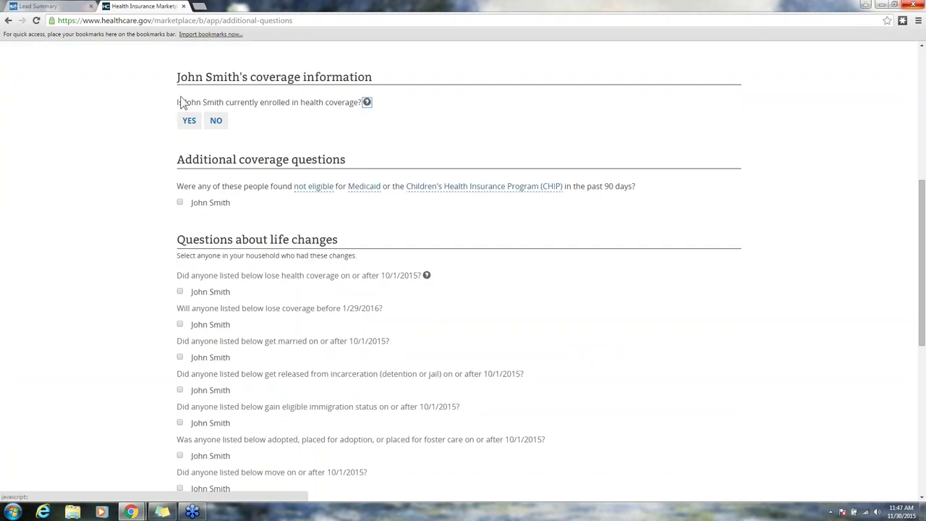
left_click(216, 121)
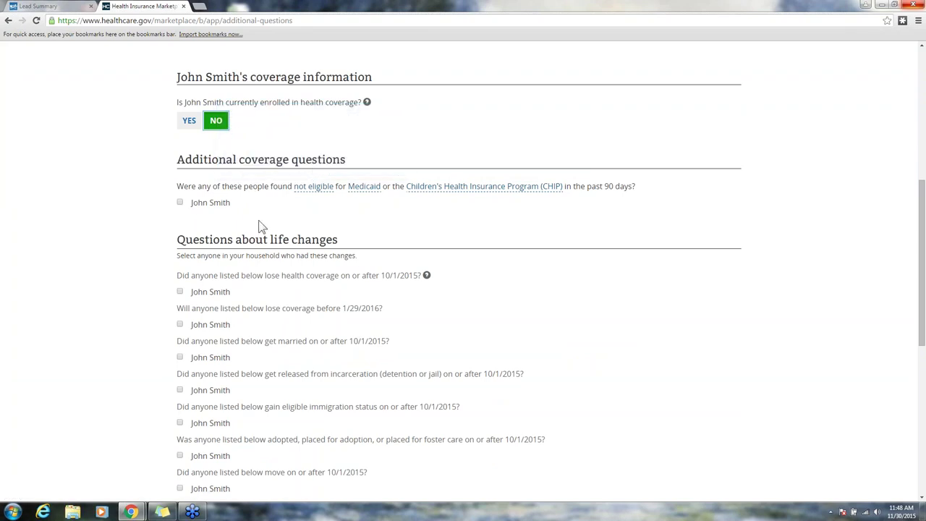
scroll(262, 225, "down", 1)
scroll(262, 225, "down", 1)
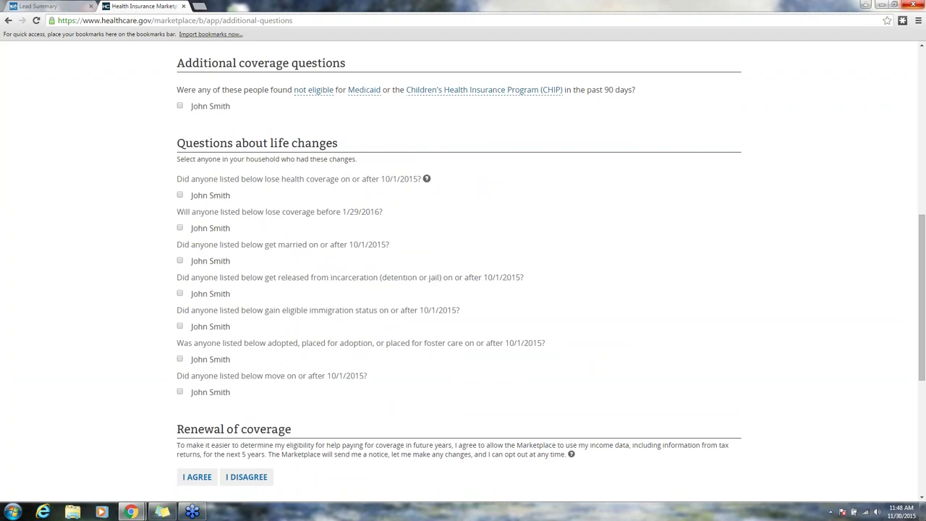
scroll(217, 207, "down", 1)
scroll(342, 349, "down", 3)
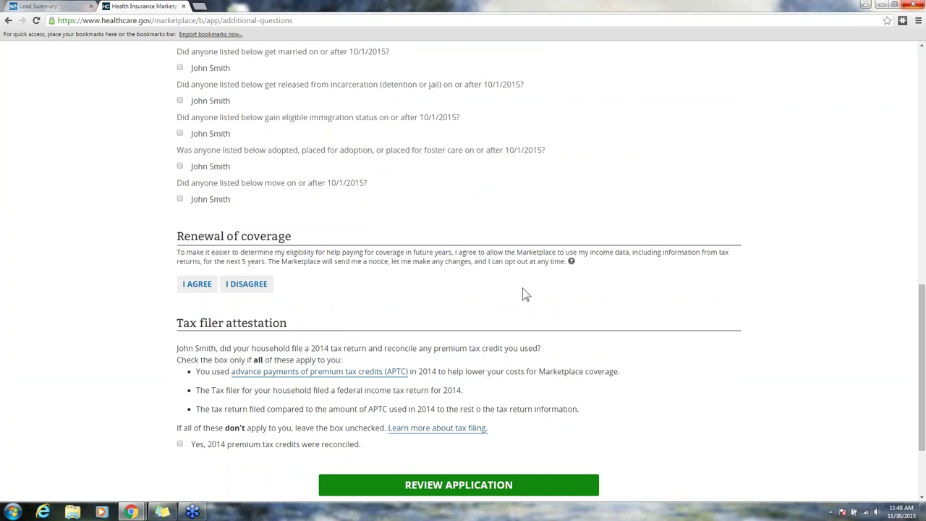
left_click(196, 284)
scroll(466, 275, "down", 3)
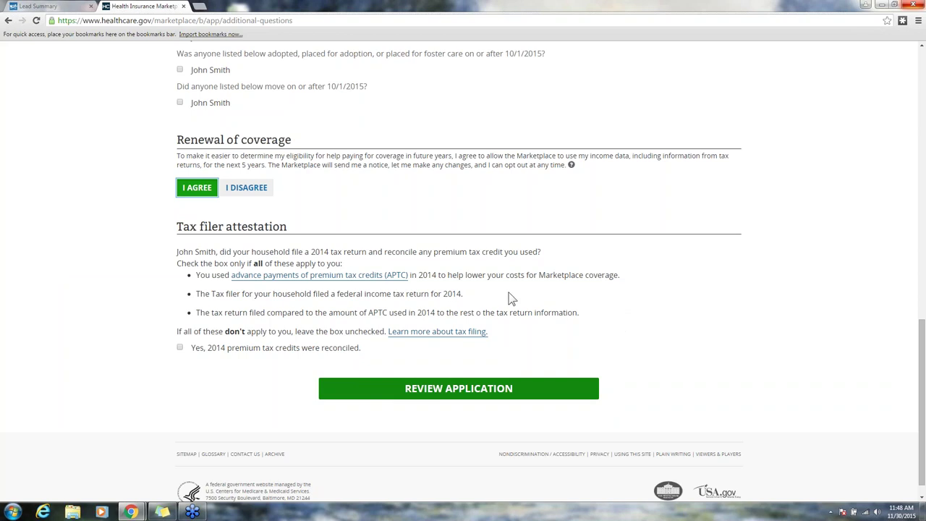
Step: Agree to the Medicaid rights and report-changes statements on the application summary
left_click(494, 391)
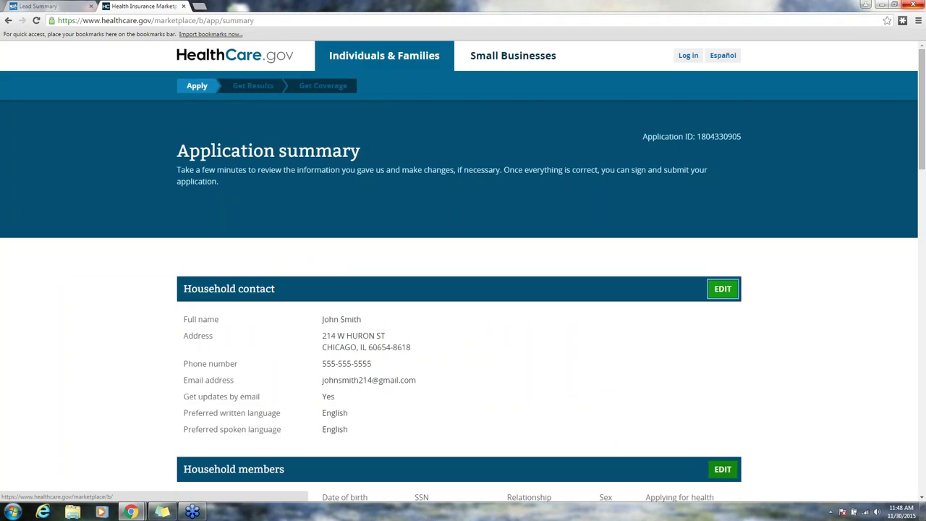
scroll(474, 351, "down", 5)
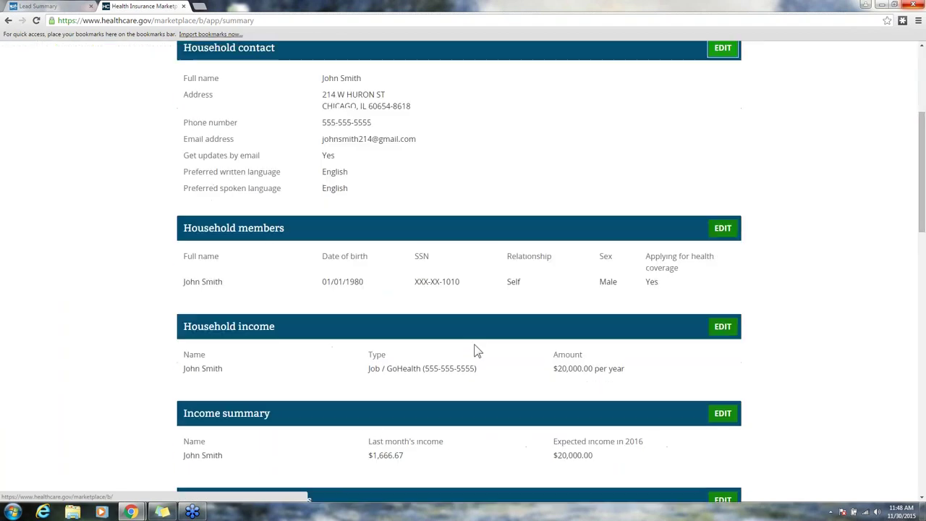
scroll(478, 350, "down", 1)
scroll(478, 351, "down", 1)
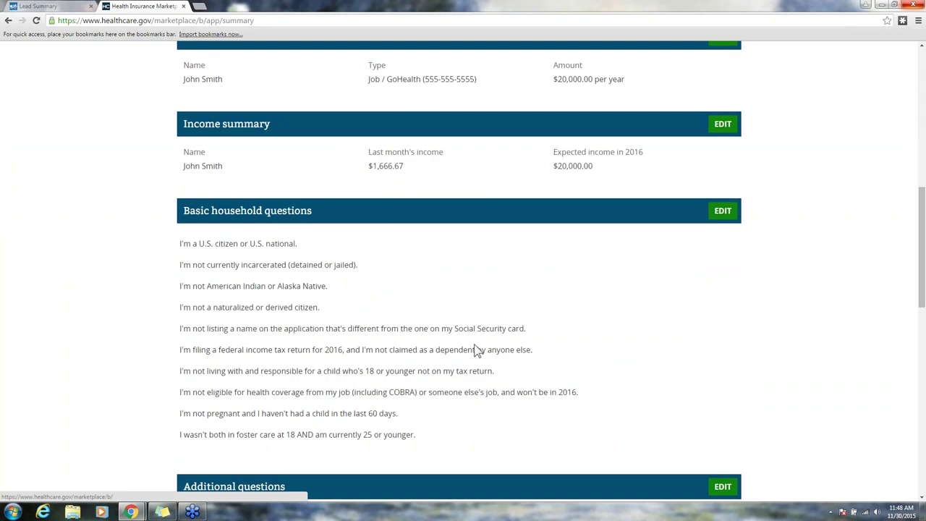
scroll(478, 351, "down", 7)
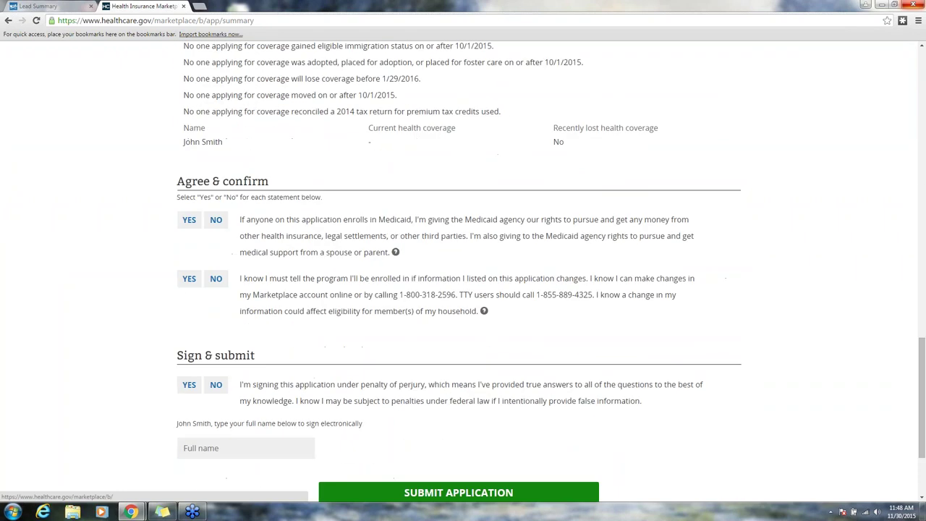
scroll(433, 341, "up", 1)
left_click(200, 224)
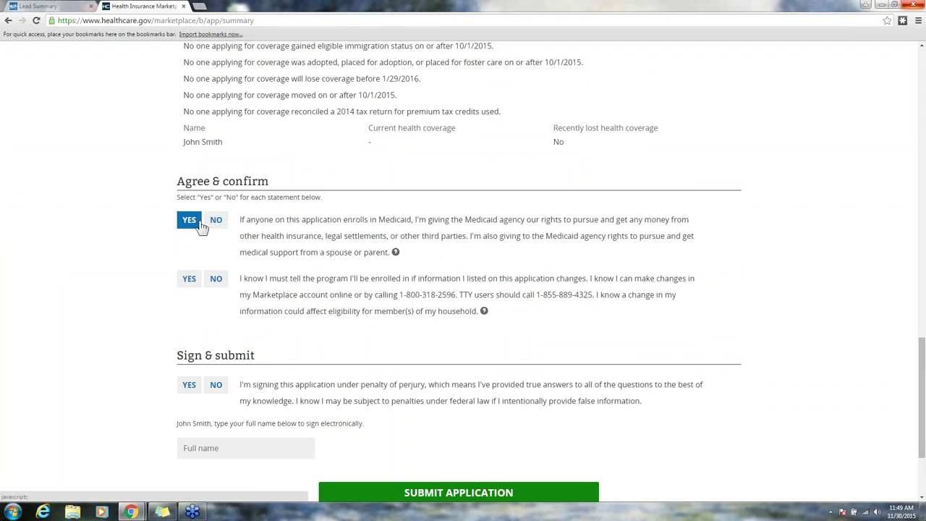
left_click(186, 282)
Step: Agree to sign under penalty of perjury, enter the applicant's full name, and submit
scroll(261, 273, "down", 2)
left_click(189, 288)
left_click(204, 351)
type("John Smith")
left_click(424, 400)
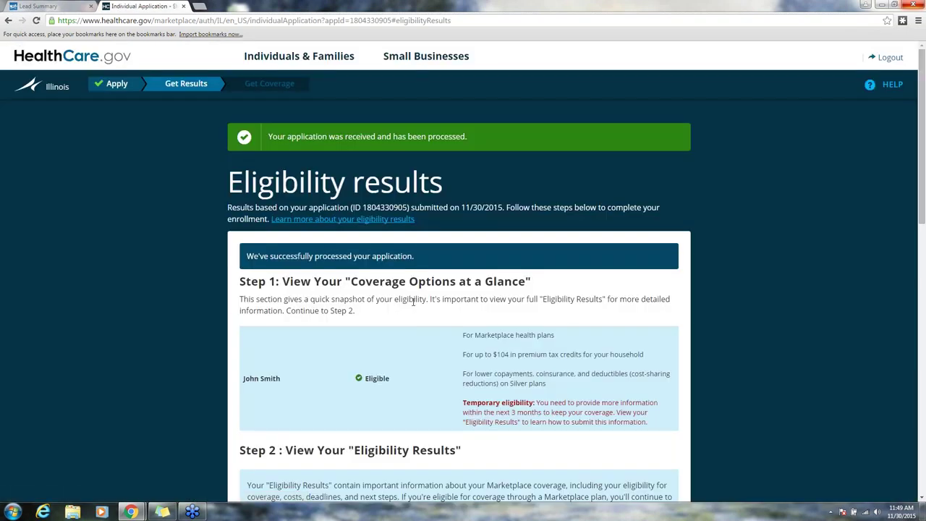
Step: Read through the Eligibility Notice PDF, then close it to return to the results
scroll(410, 293, "down", 3)
scroll(459, 290, "up", 3)
scroll(405, 187, "down", 3)
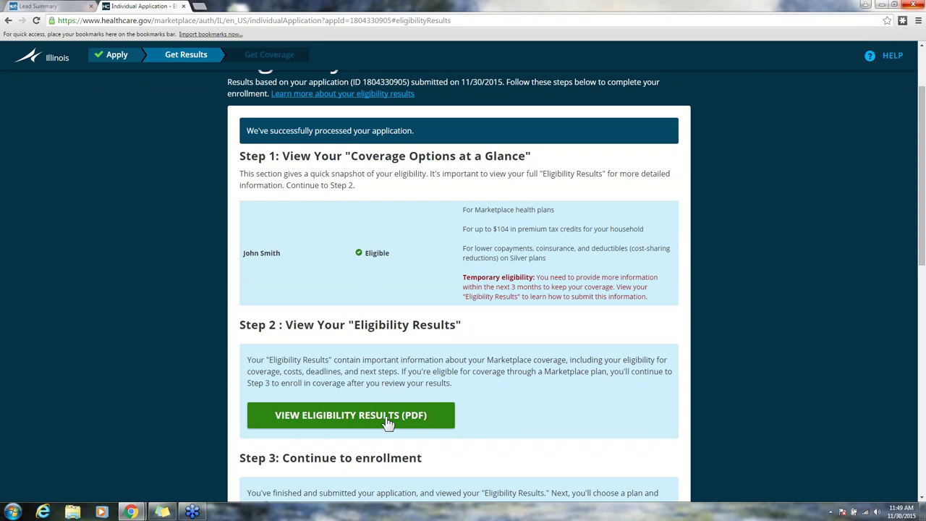
scroll(388, 303, "down", 3)
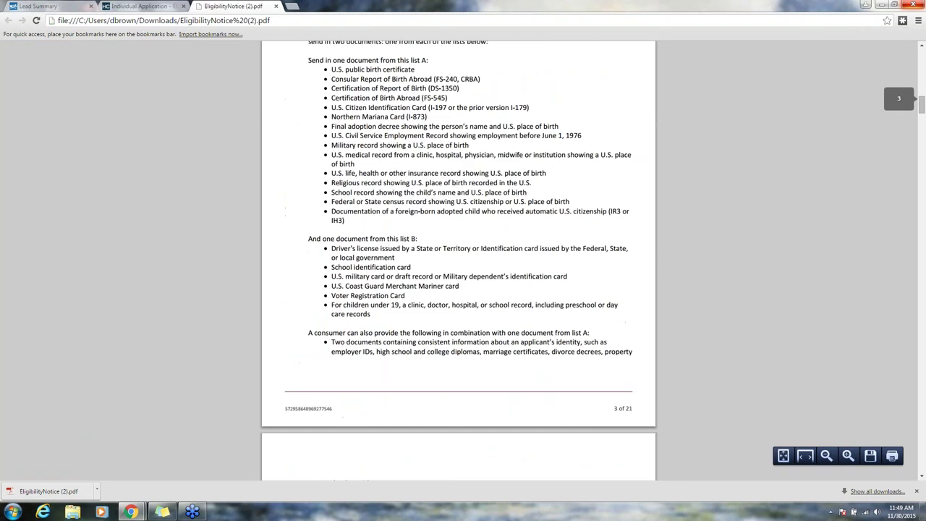
scroll(394, 296, "up", 9)
scroll(395, 297, "up", 9)
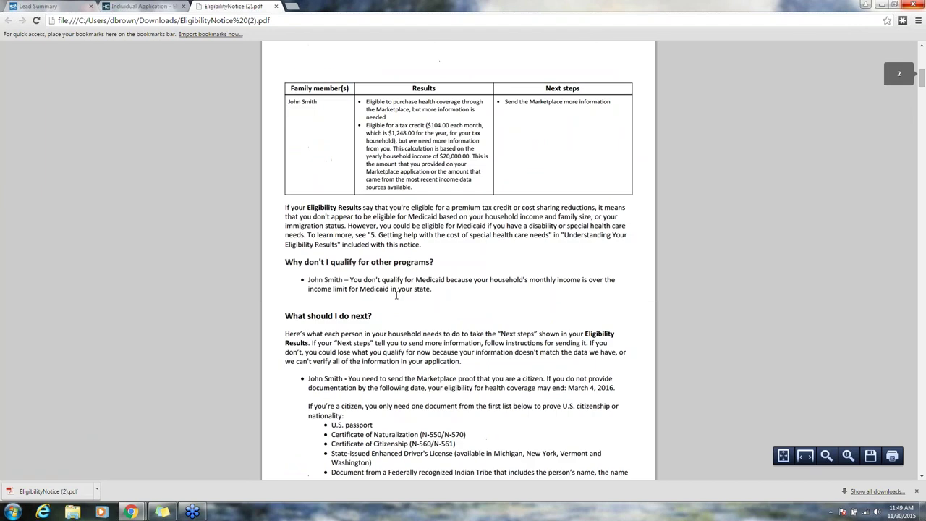
left_click(275, 7)
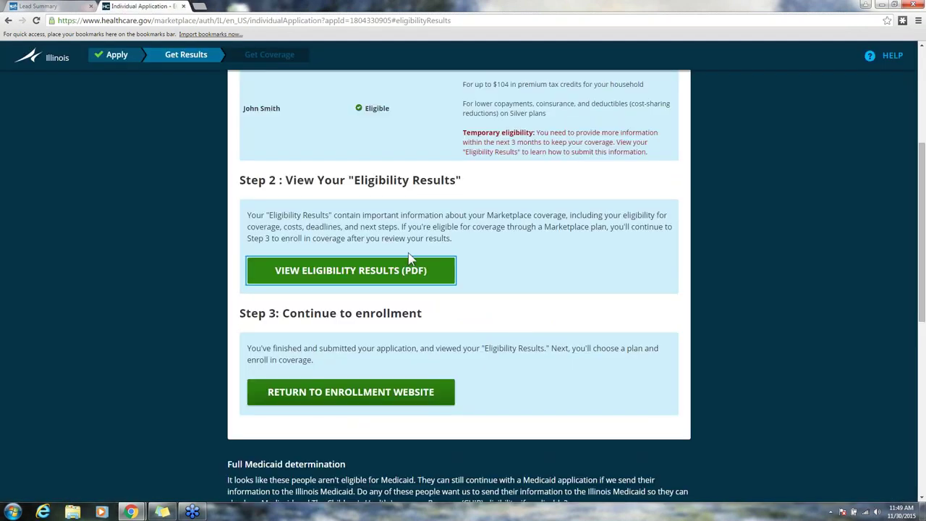
Step: Back on the enrollment site, keep the full $104 subsidy and answer No to tobacco use
left_click(345, 400)
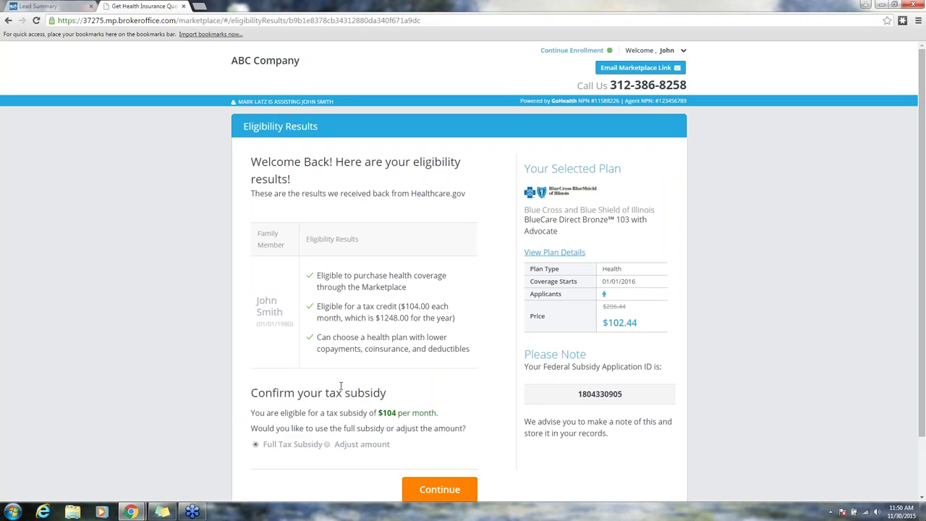
scroll(341, 386, "down", 2)
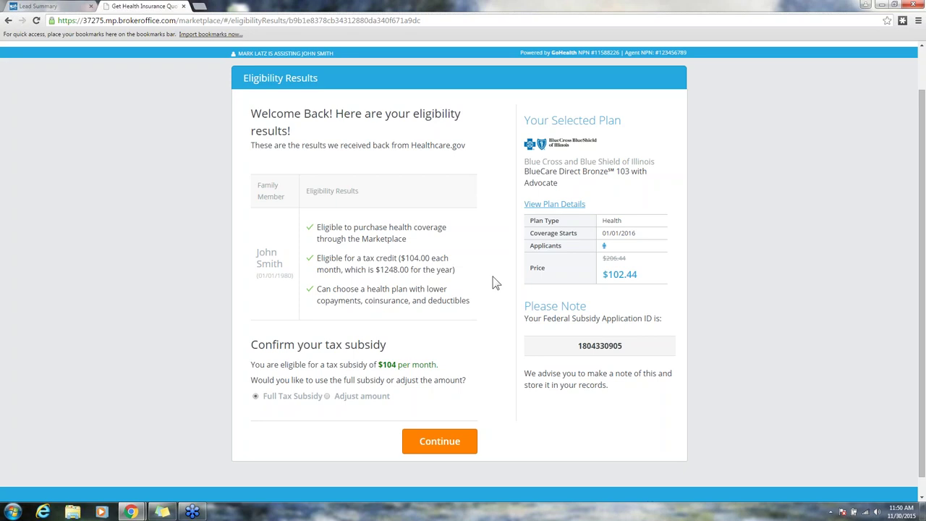
scroll(493, 280, "up", 2)
scroll(492, 282, "down", 2)
left_click(456, 447)
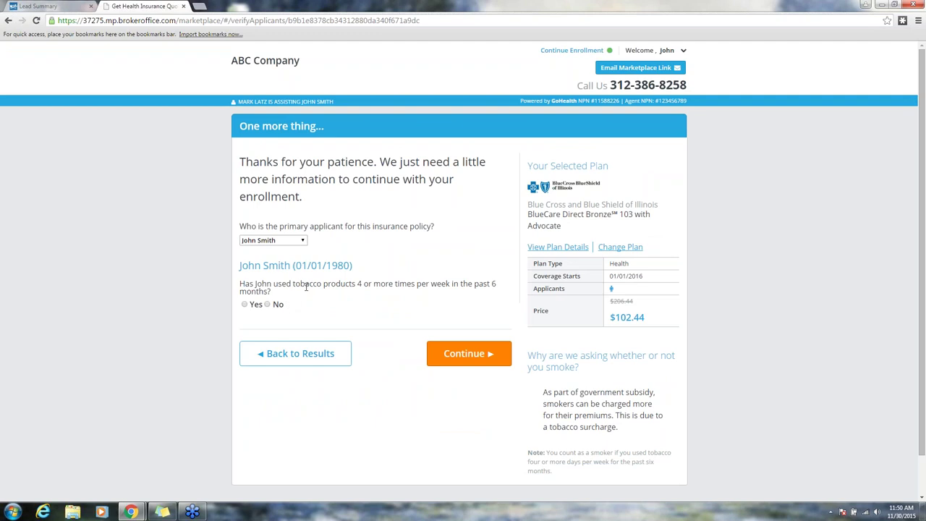
left_click(269, 304)
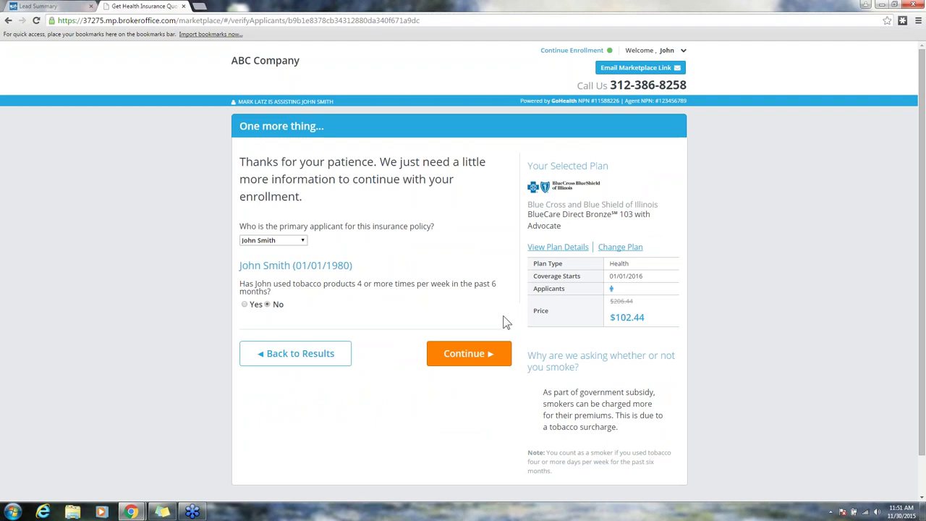
left_click(496, 350)
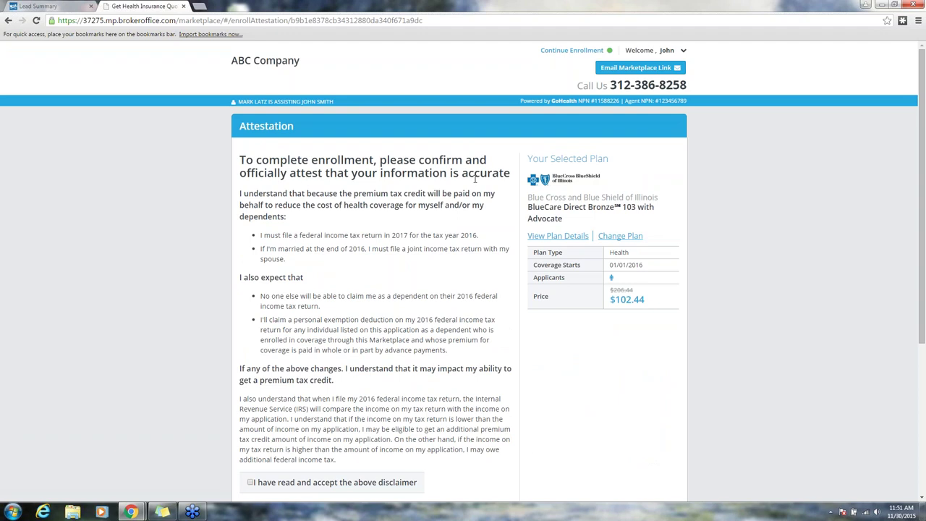
scroll(474, 180, "down", 3)
scroll(432, 282, "up", 2)
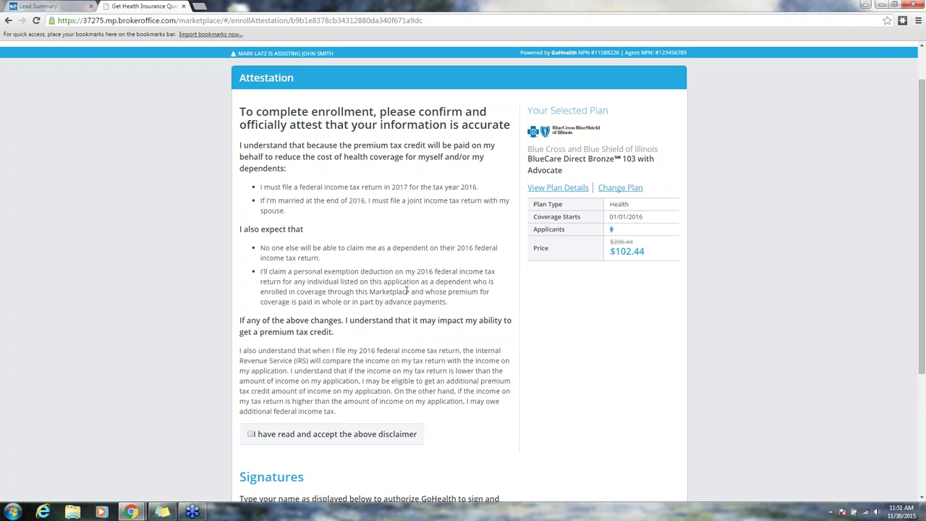
scroll(406, 284, "up", 2)
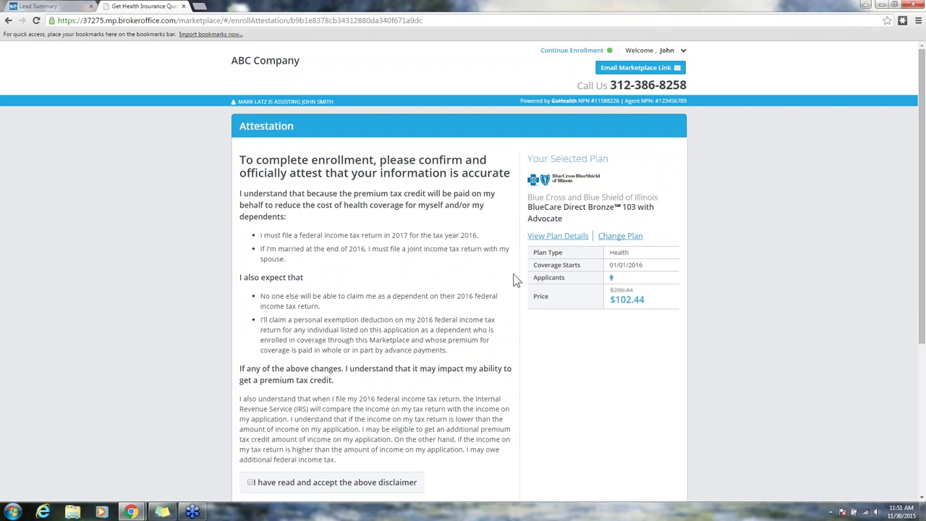
scroll(514, 280, "down", 2)
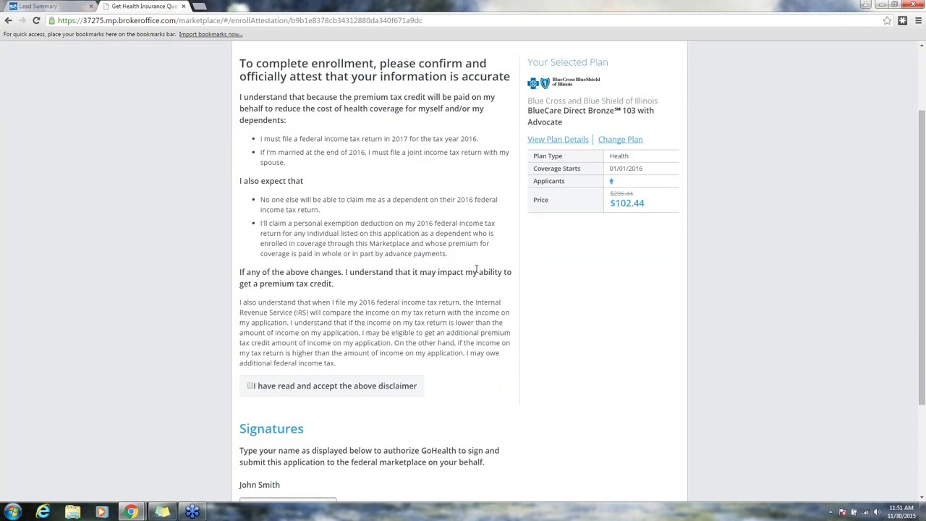
scroll(342, 260, "down", 3)
scroll(343, 276, "up", 1)
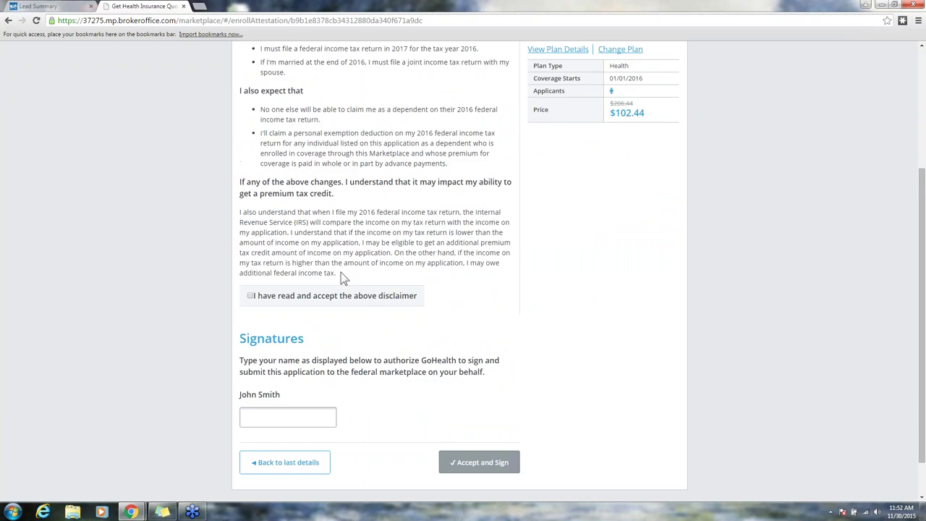
Step: Accept the attestation disclaimer and enter the client's full name as the signature
left_click(251, 295)
scroll(460, 293, "down", 1)
left_click(286, 369)
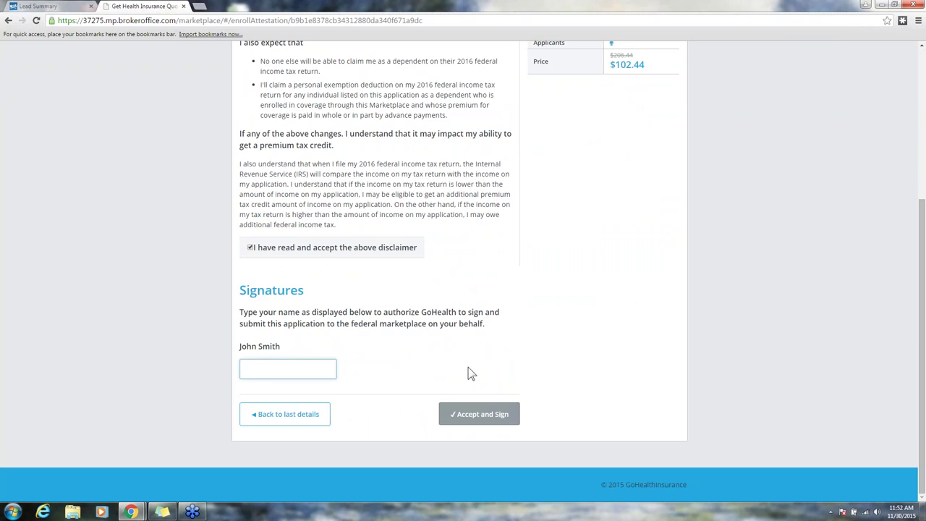
type("John Smith")
scroll(470, 373, "up", 1)
scroll(471, 359, "down", 1)
scroll(466, 356, "up", 4)
scroll(467, 356, "down", 4)
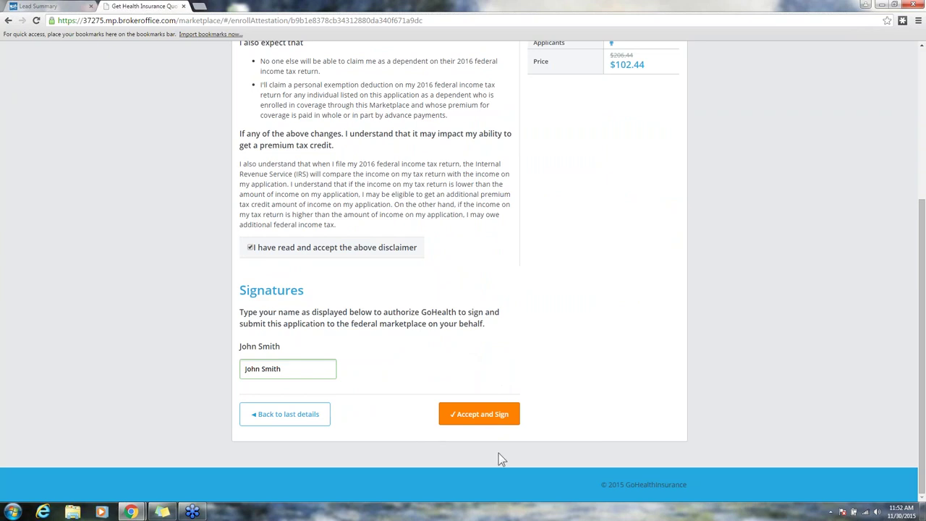
Step: Accept and sign the attestation for the BlueCare Direct Bronze 103 plan
left_click(494, 420)
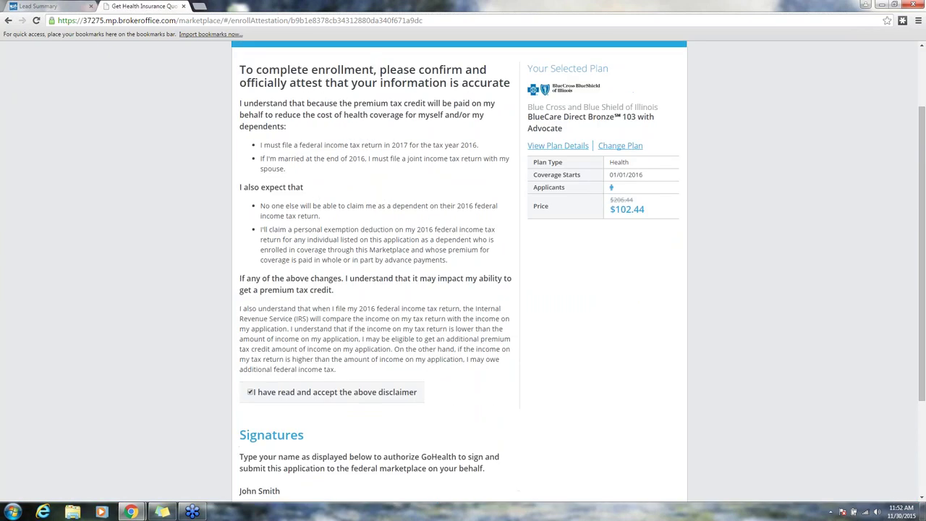
scroll(447, 239, "down", 1)
scroll(488, 419, "down", 1)
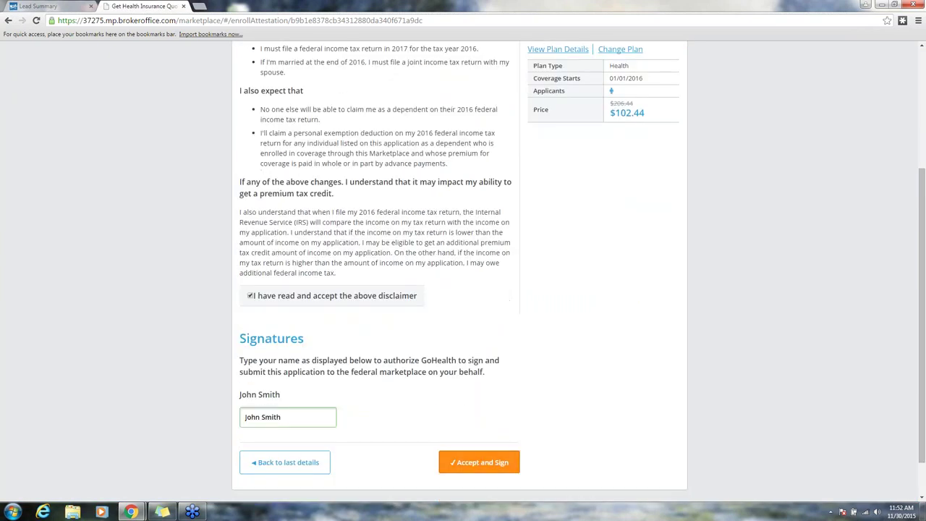
left_click(478, 461)
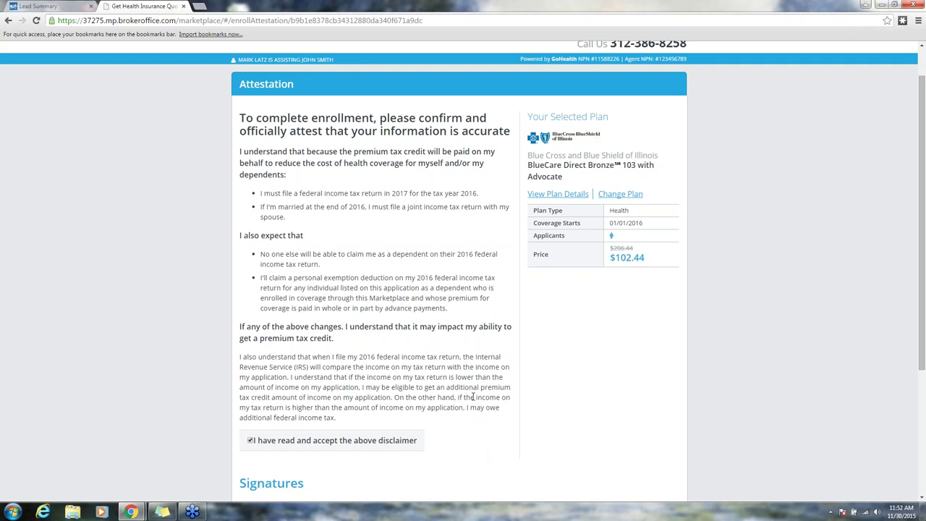
scroll(474, 396, "down", 1)
scroll(473, 396, "up", 1)
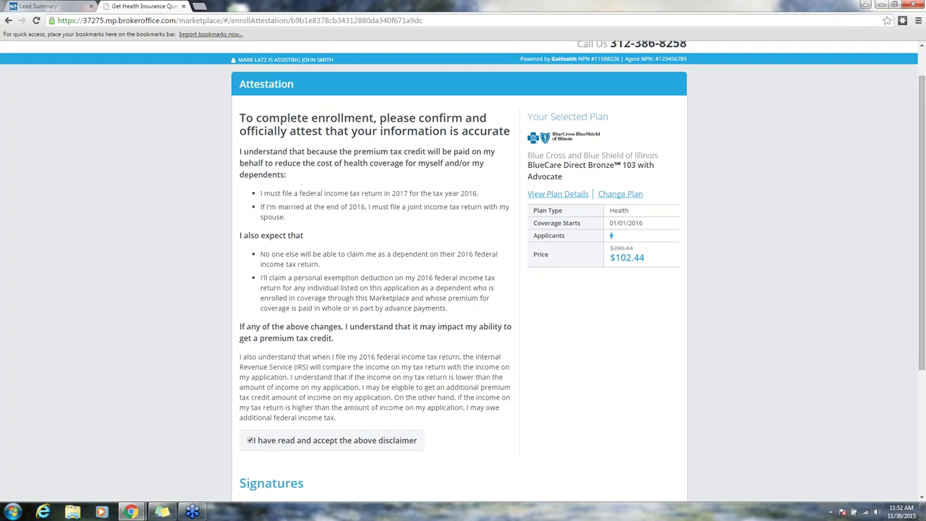